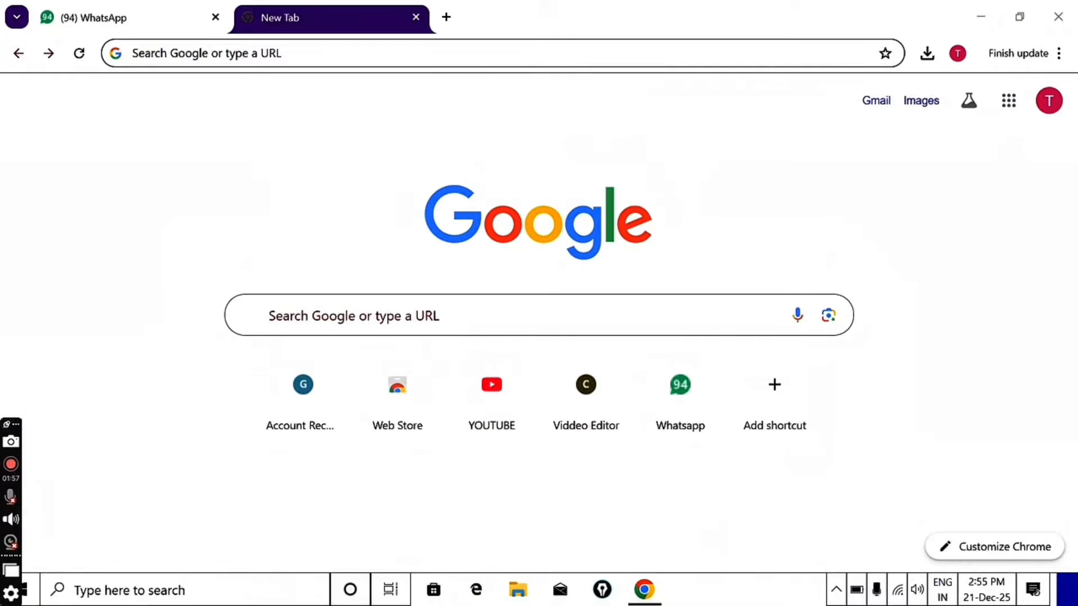
Step: Start a web search from the Google search box in the new Chrome tab
{"action": "left_click", "coordinate": [502, 310]}
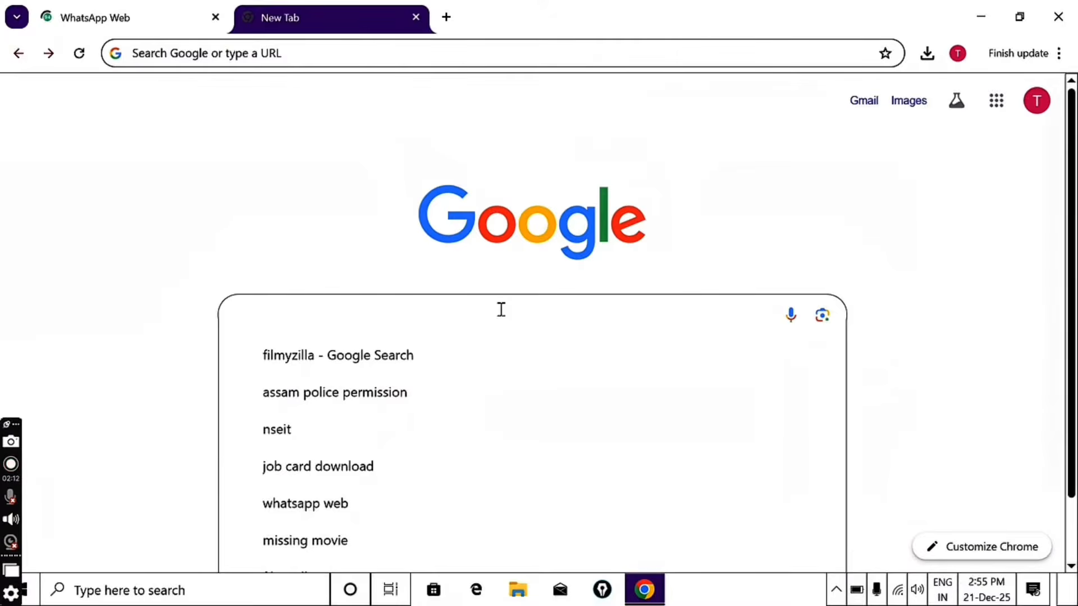
Step: Search Google for 'Employment exchange renewal'
{"action": "type", "text": "Employ"}
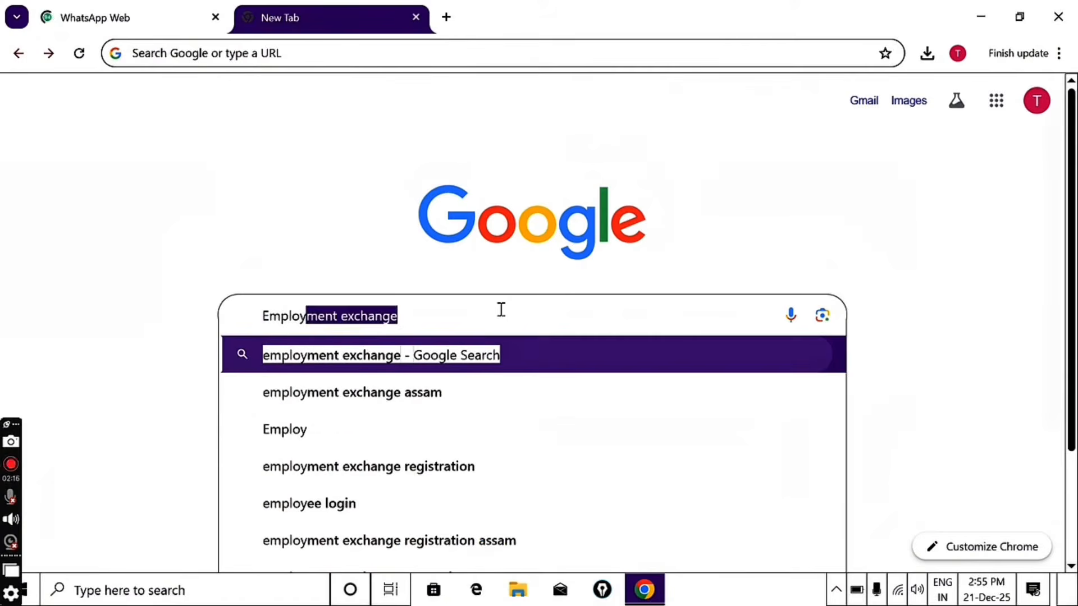
{"action": "type", "text": "men"}
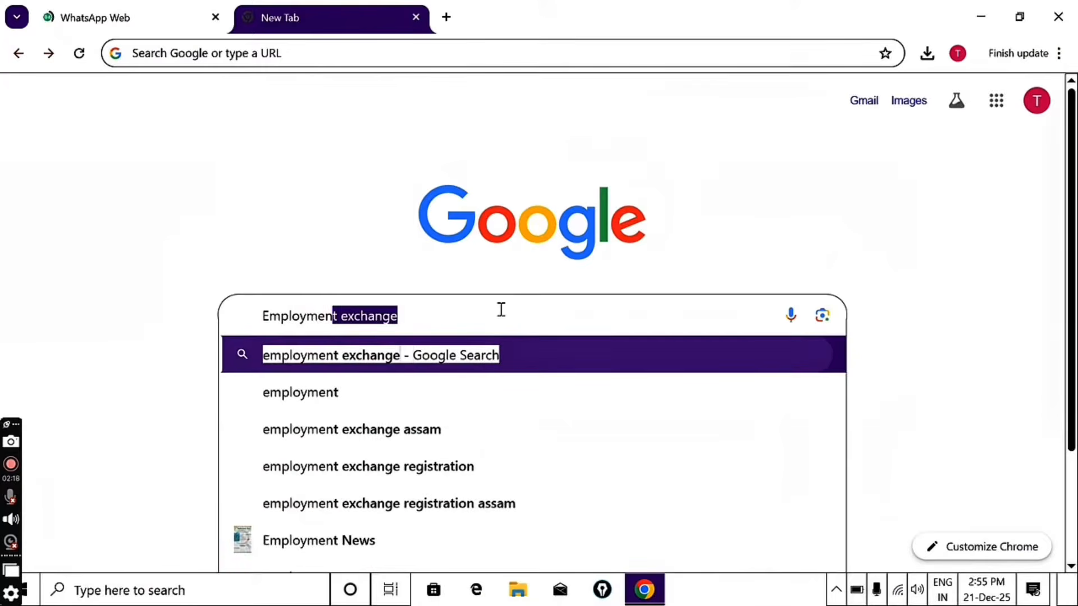
{"action": "type", "text": "t exchan"}
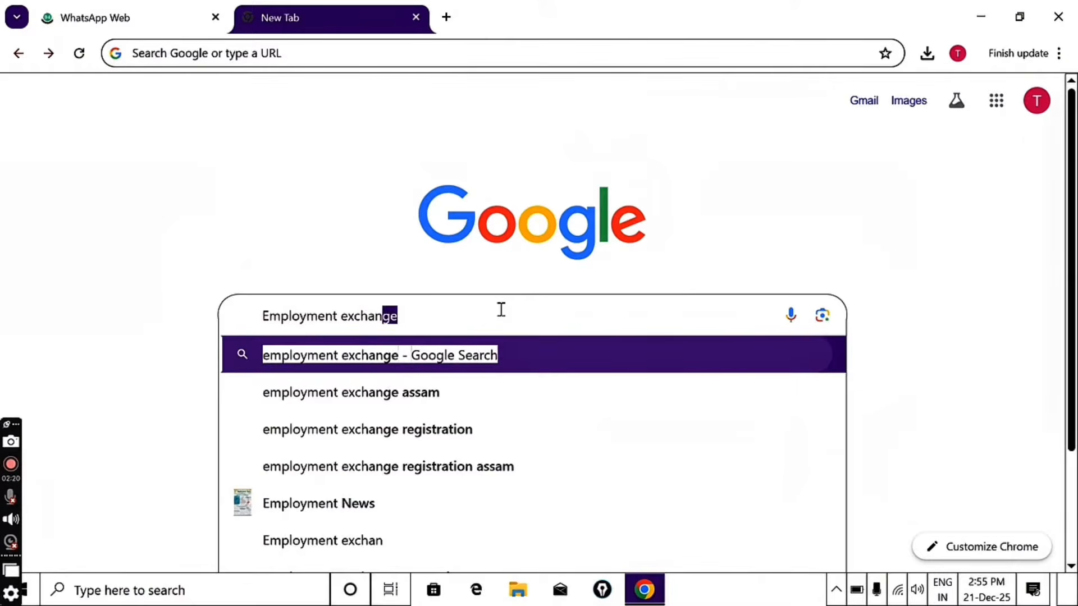
{"action": "type", "text": "ge re"}
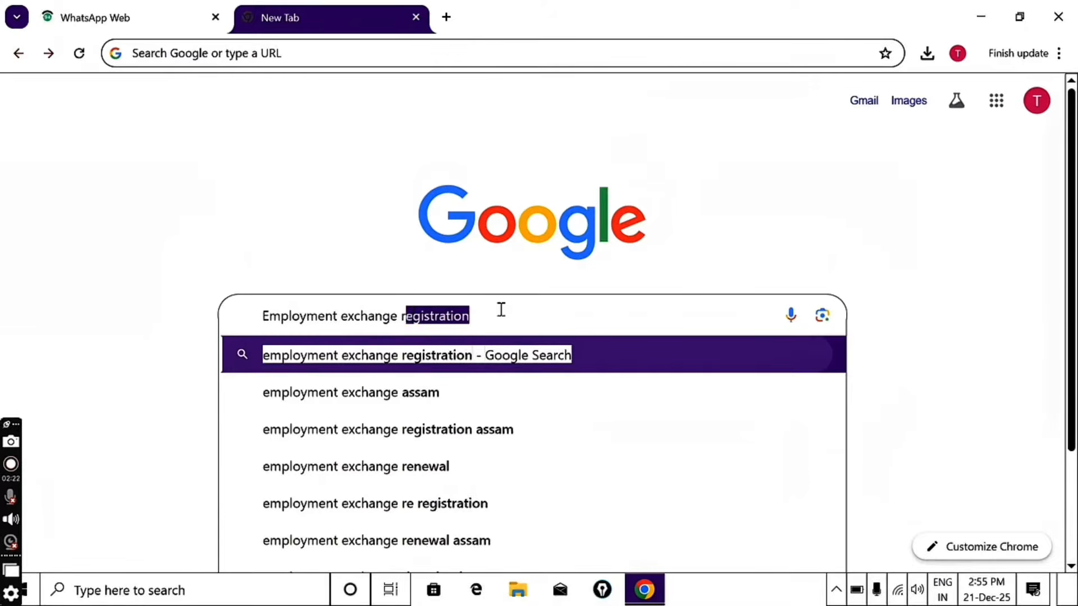
{"action": "type", "text": "newa"}
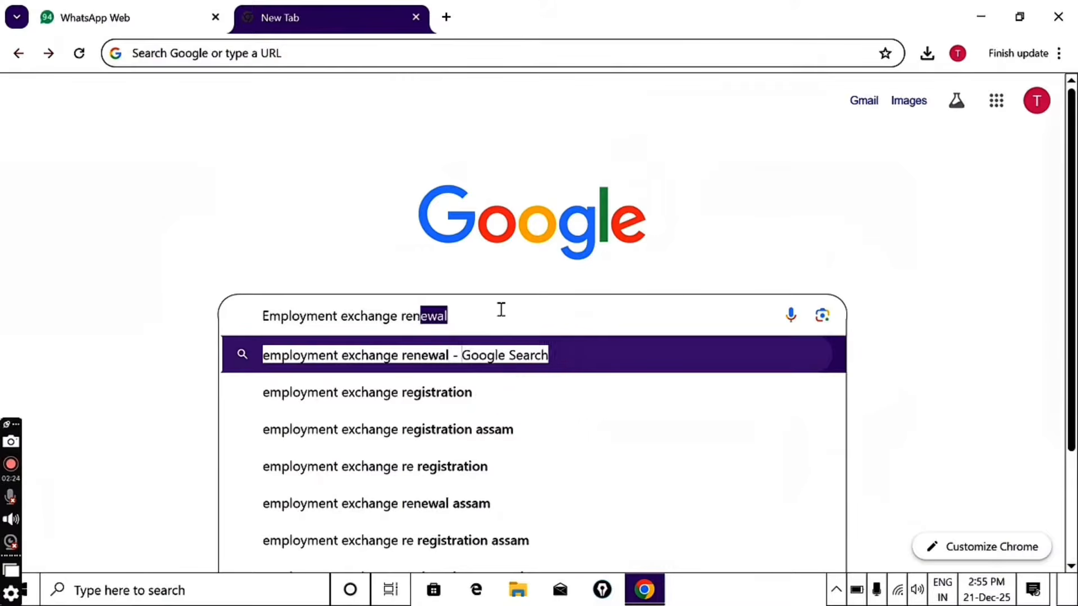
{"action": "type", "text": "l"}
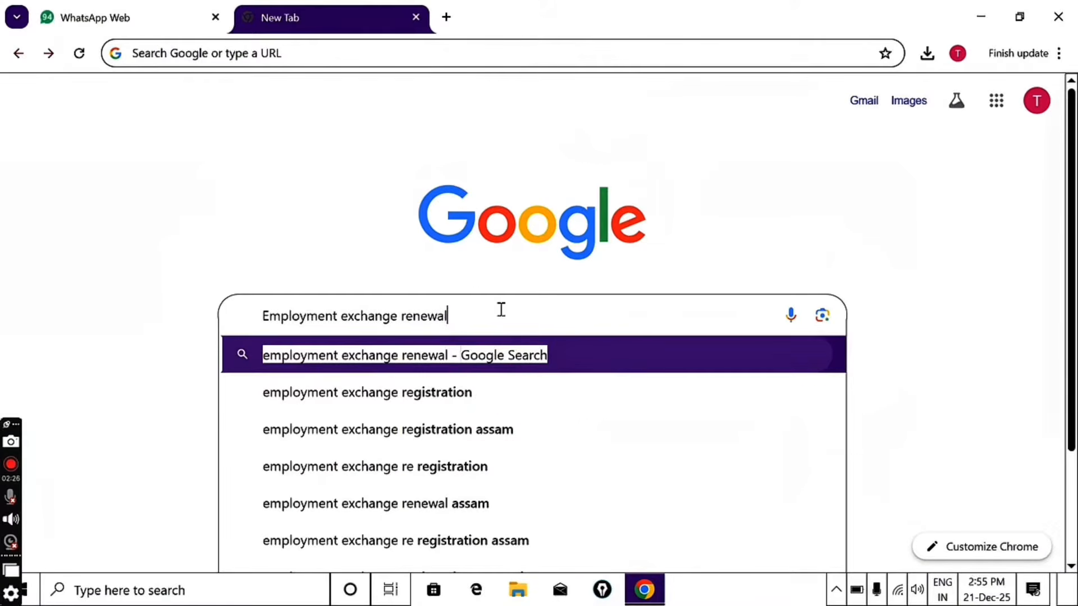
{"action": "key", "text": "Return"}
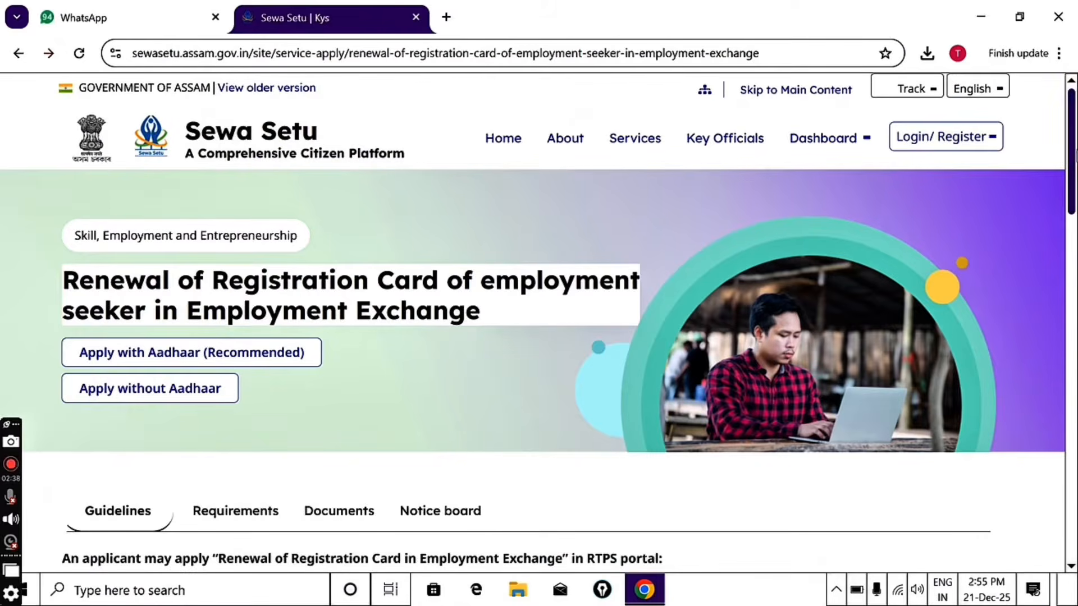
Step: Read the renewal guidelines and choose 'Apply with Aadhaar (Recommended)'
{"action": "scroll", "coordinate": [544, 212], "scroll_direction": "down", "scroll_amount": 1}
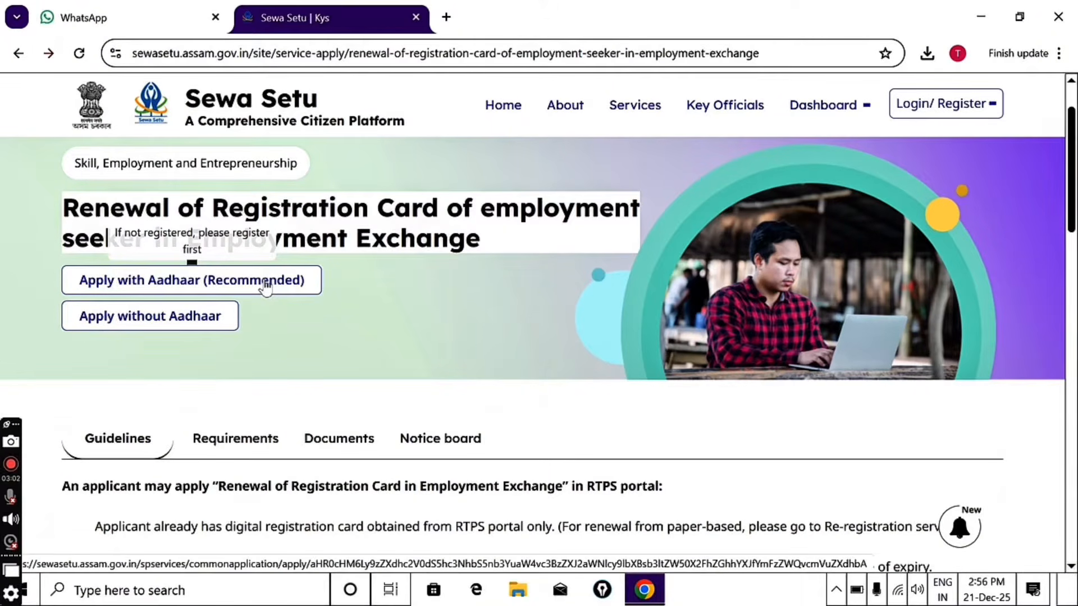
{"action": "scroll", "coordinate": [266, 286], "scroll_direction": "down", "scroll_amount": 2}
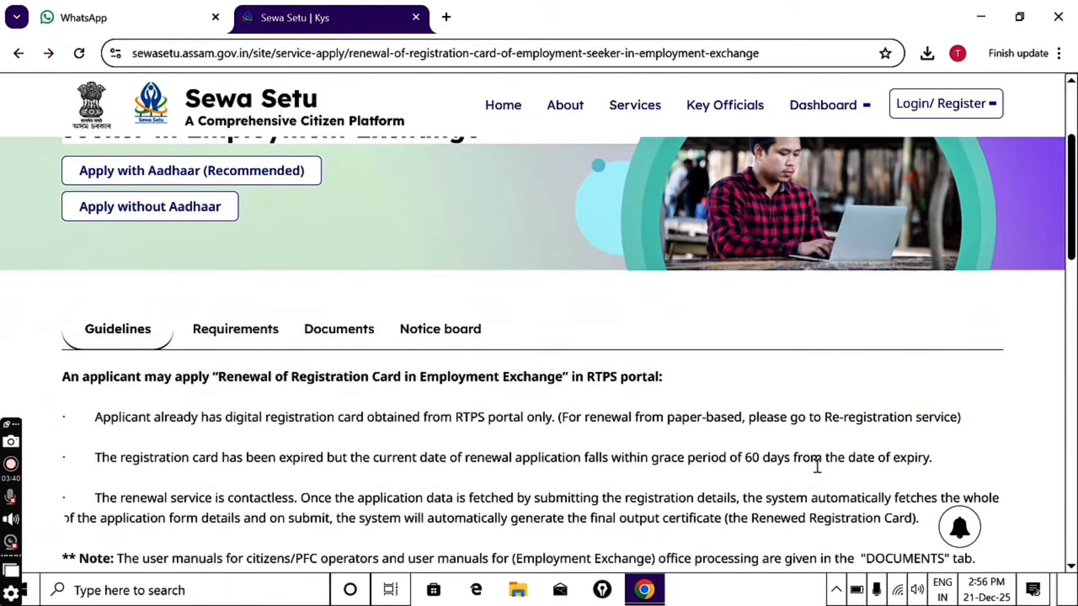
{"action": "scroll", "coordinate": [818, 466], "scroll_direction": "up", "scroll_amount": 2}
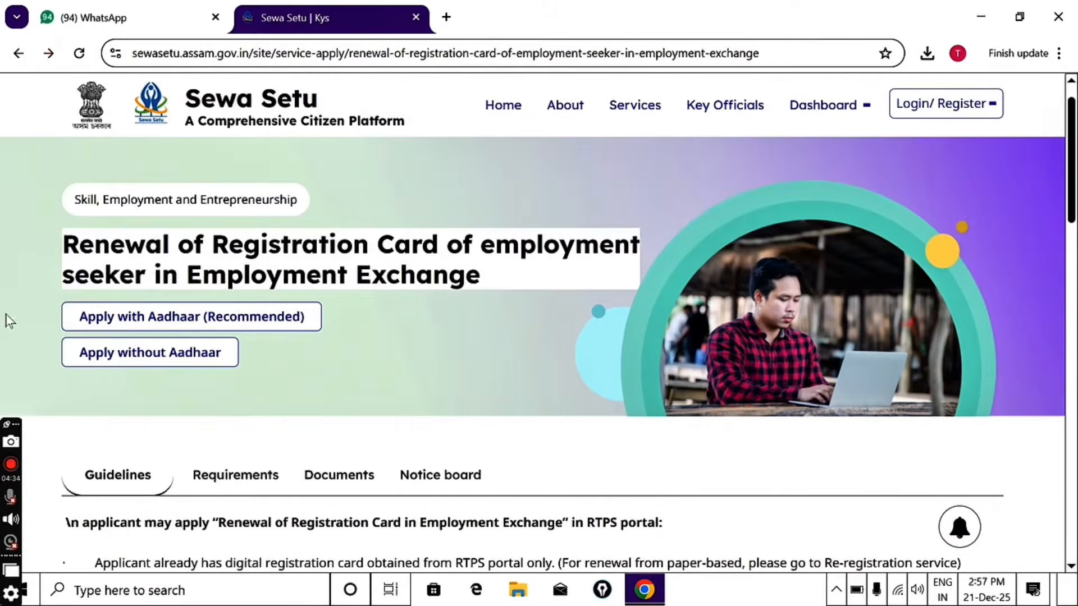
{"action": "left_click", "coordinate": [187, 318]}
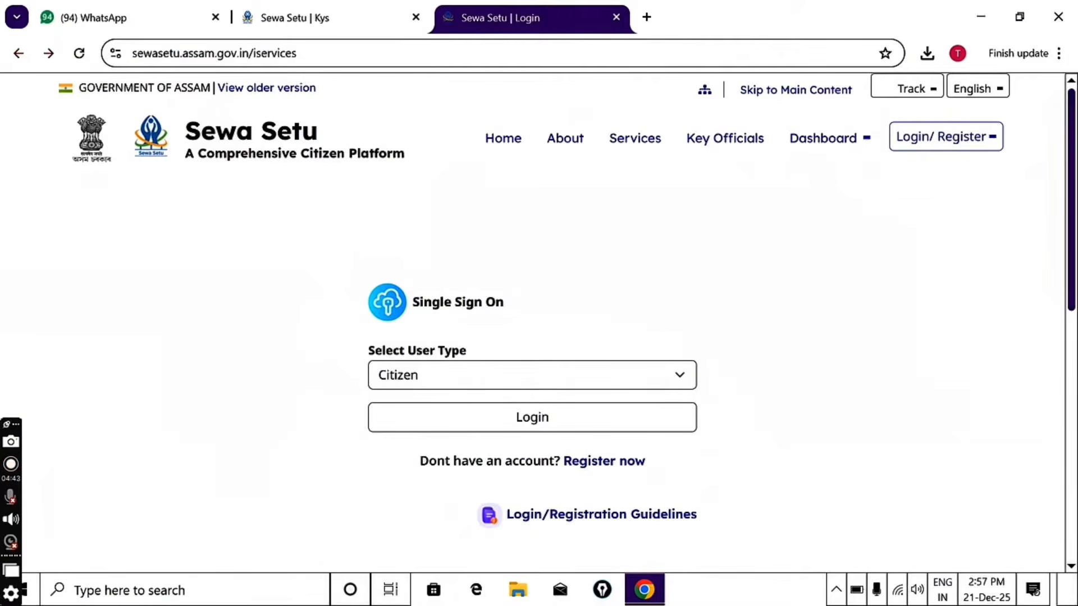
Step: Open the ePramaan 'Register now' sign-up form from the login page
{"action": "scroll", "coordinate": [1075, 261], "scroll_direction": "down", "scroll_amount": 1}
{"action": "scroll", "coordinate": [1075, 261], "scroll_direction": "up", "scroll_amount": 1}
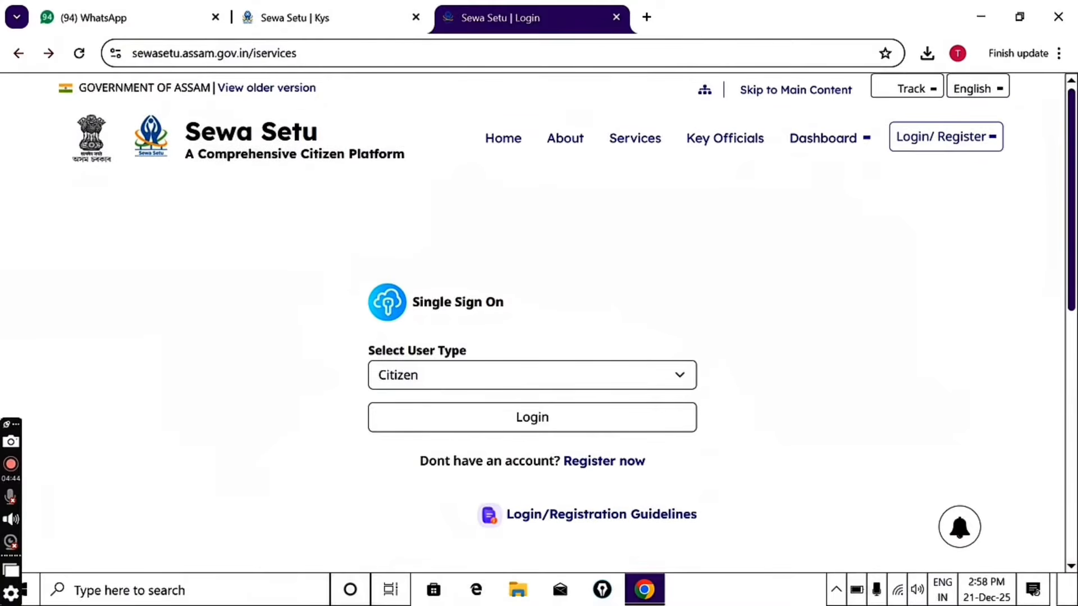
{"action": "scroll", "coordinate": [1058, 279], "scroll_direction": "down", "scroll_amount": 1}
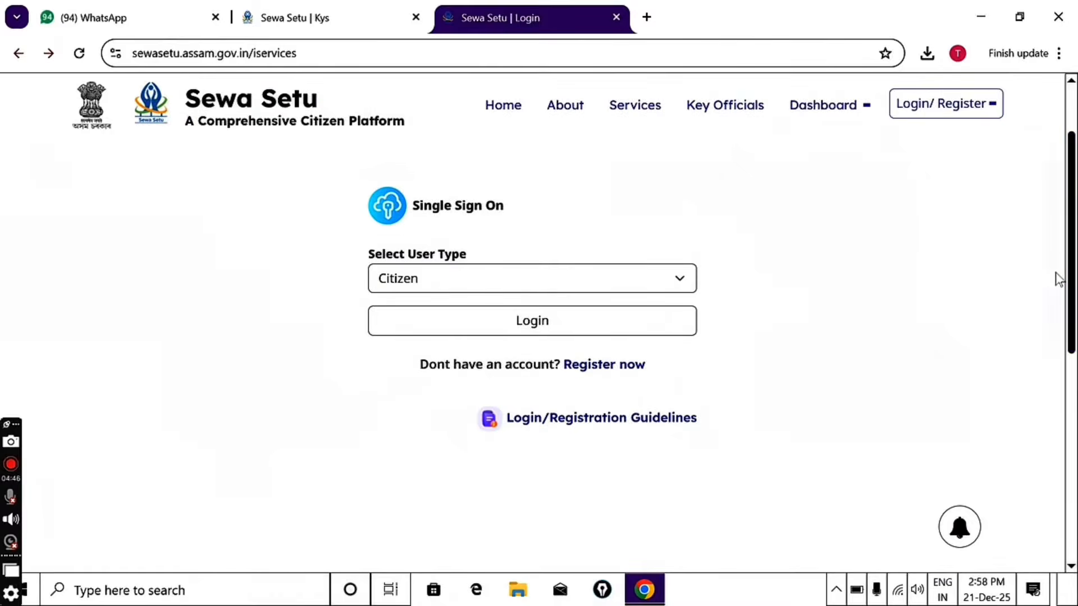
{"action": "left_click", "coordinate": [621, 366]}
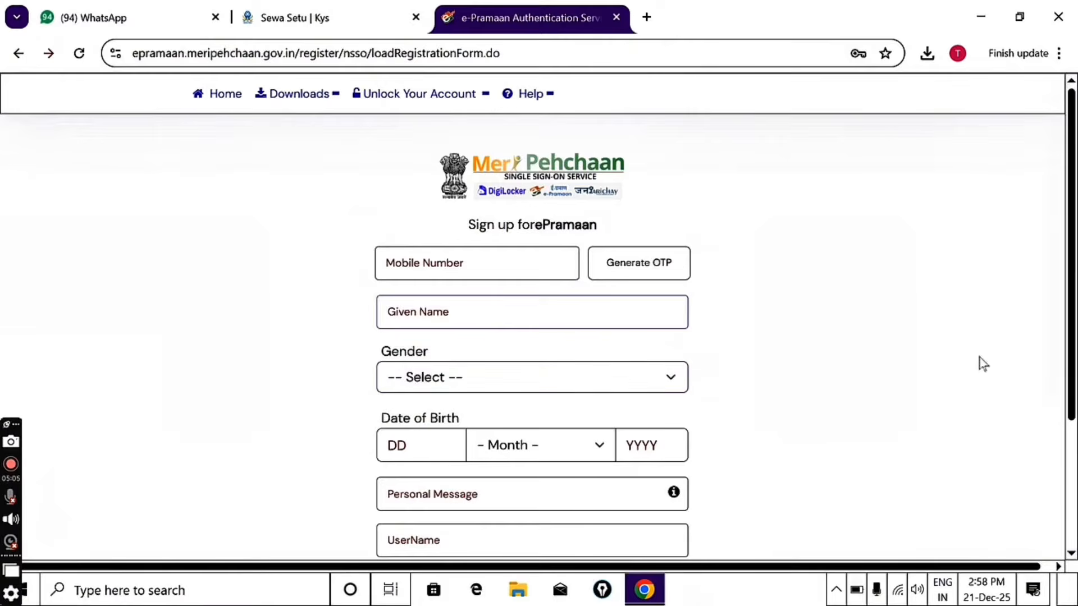
Step: Look through the sign-up form, then return to the Sewa Setu login tab
{"action": "scroll", "coordinate": [1072, 387], "scroll_direction": "down", "scroll_amount": 2}
{"action": "left_click_drag", "start_coordinate": [1072, 387], "coordinate": [1062, 449]}
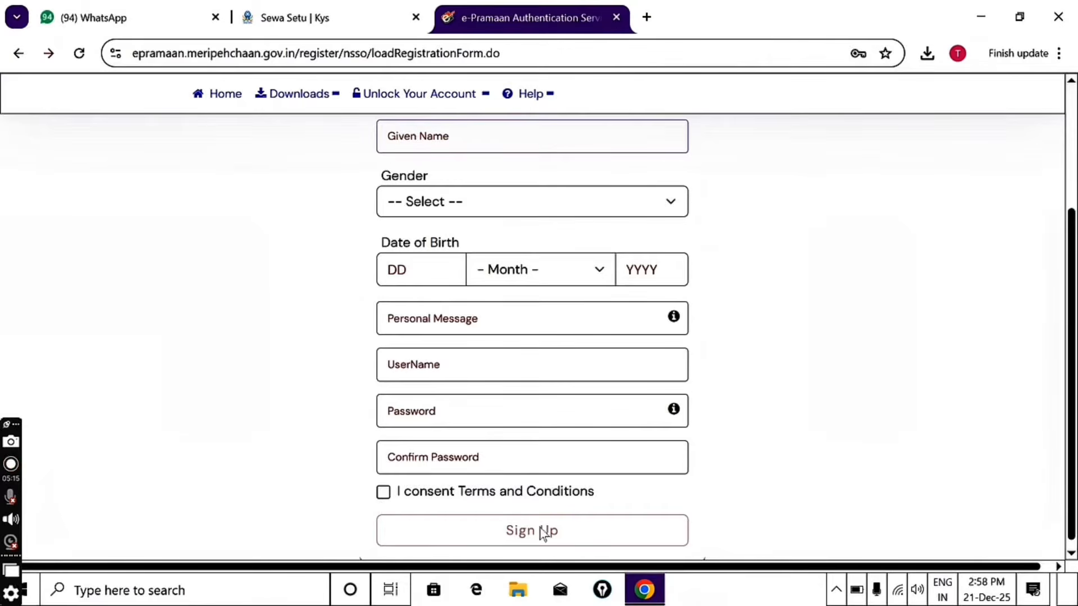
{"action": "scroll", "coordinate": [847, 426], "scroll_direction": "up", "scroll_amount": 3}
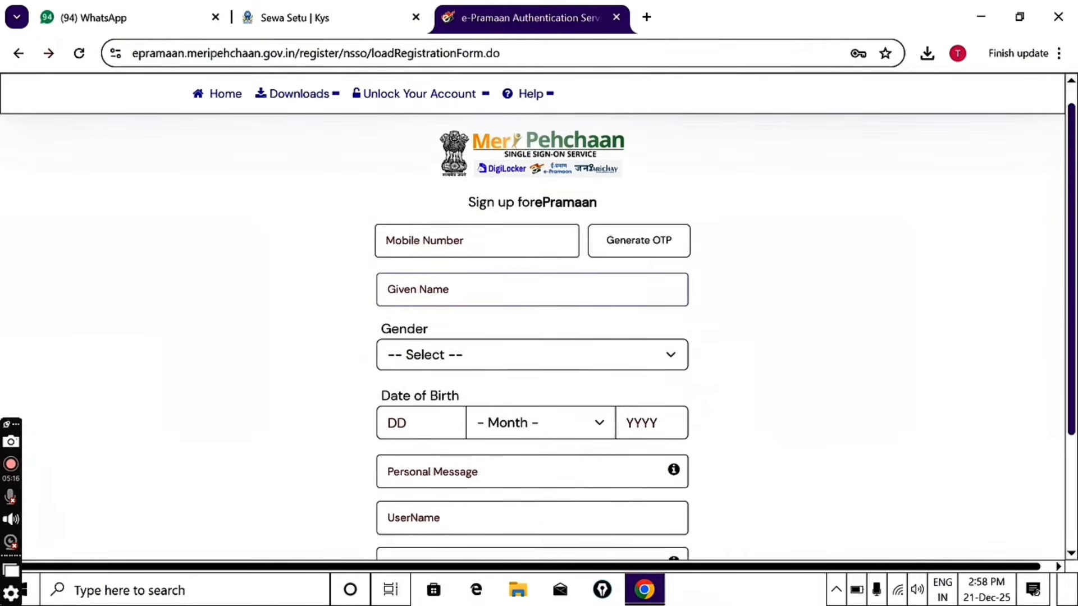
{"action": "left_click", "coordinate": [379, 1]}
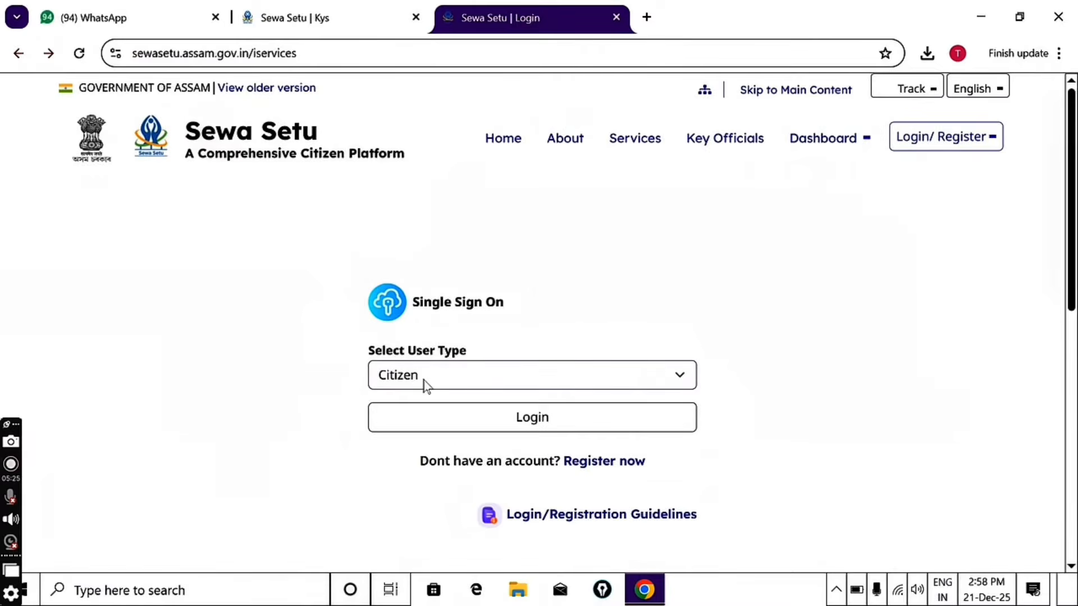
Step: Log in as a Citizen user type and allow location access
{"action": "left_click", "coordinate": [426, 387]}
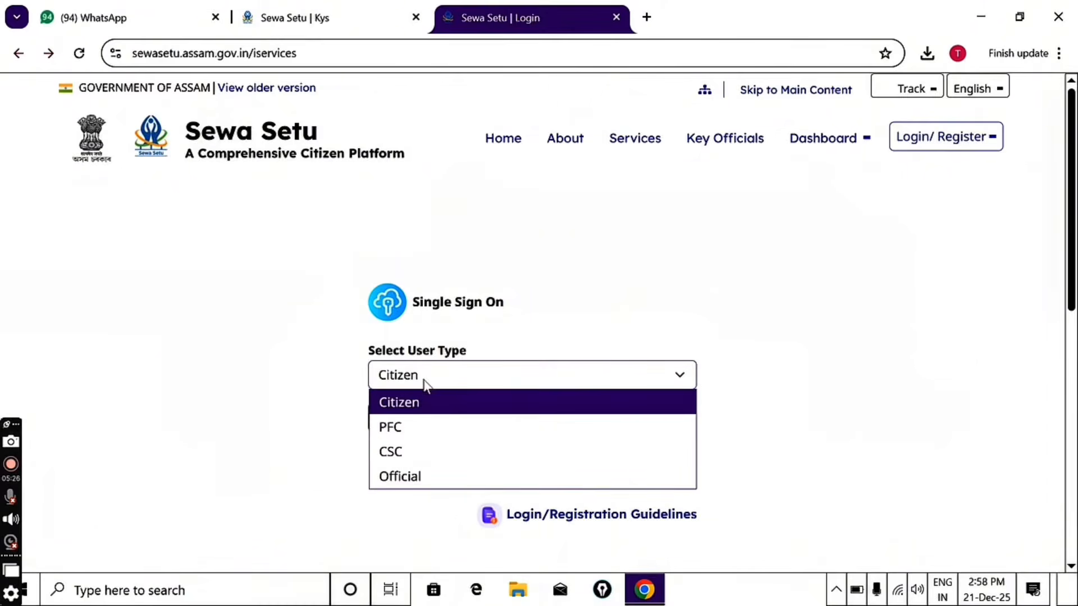
{"action": "left_click", "coordinate": [394, 411]}
{"action": "left_click", "coordinate": [482, 424]}
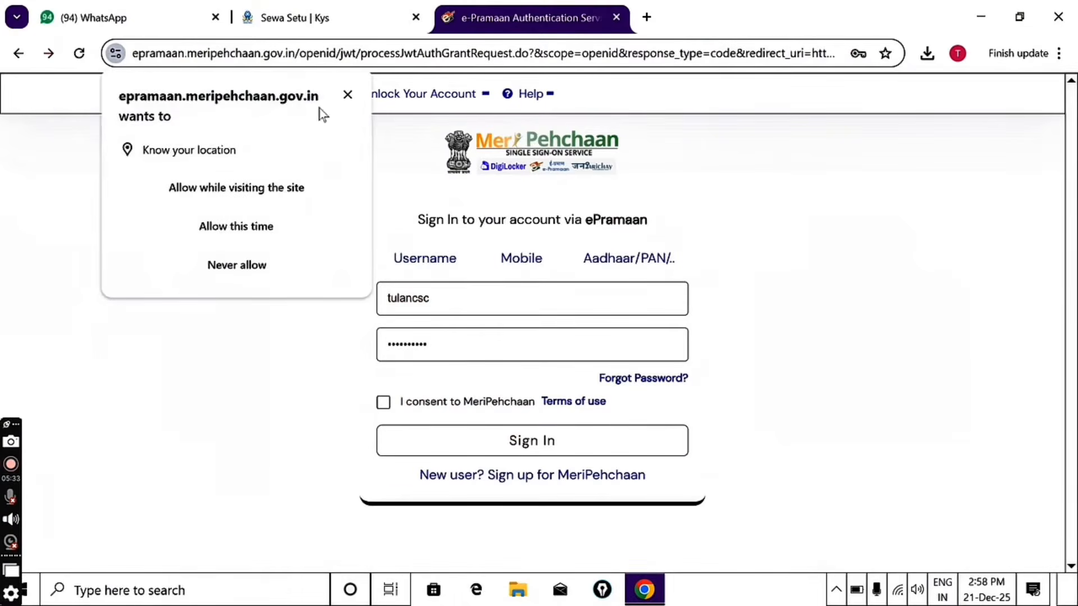
{"action": "left_click", "coordinate": [250, 188]}
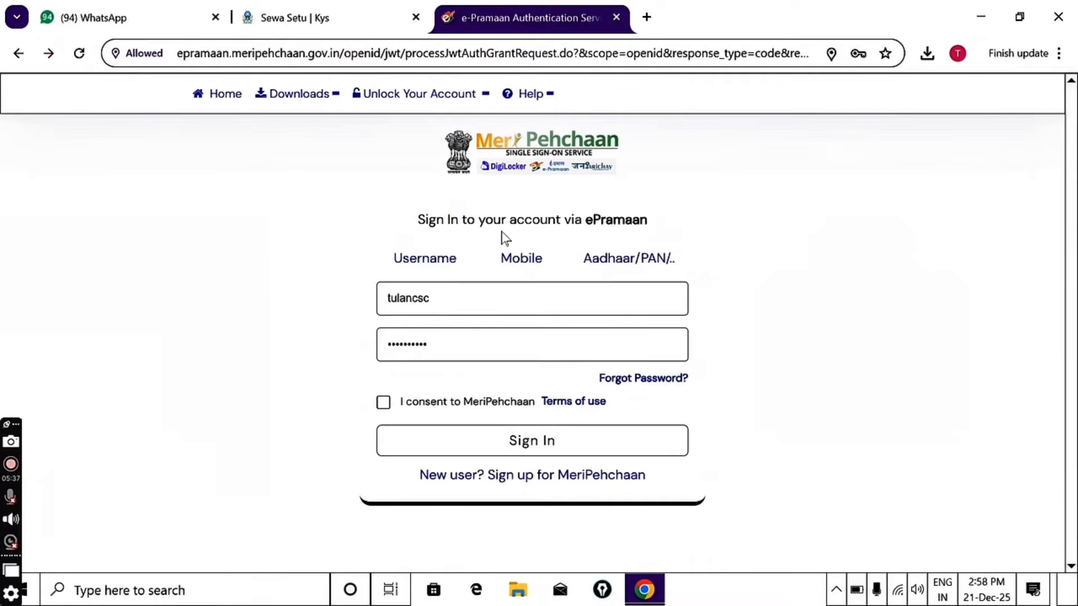
Step: Sign in with mobile number and password, accept the terms, and skip DigiLocker consent
{"action": "left_click", "coordinate": [522, 259]}
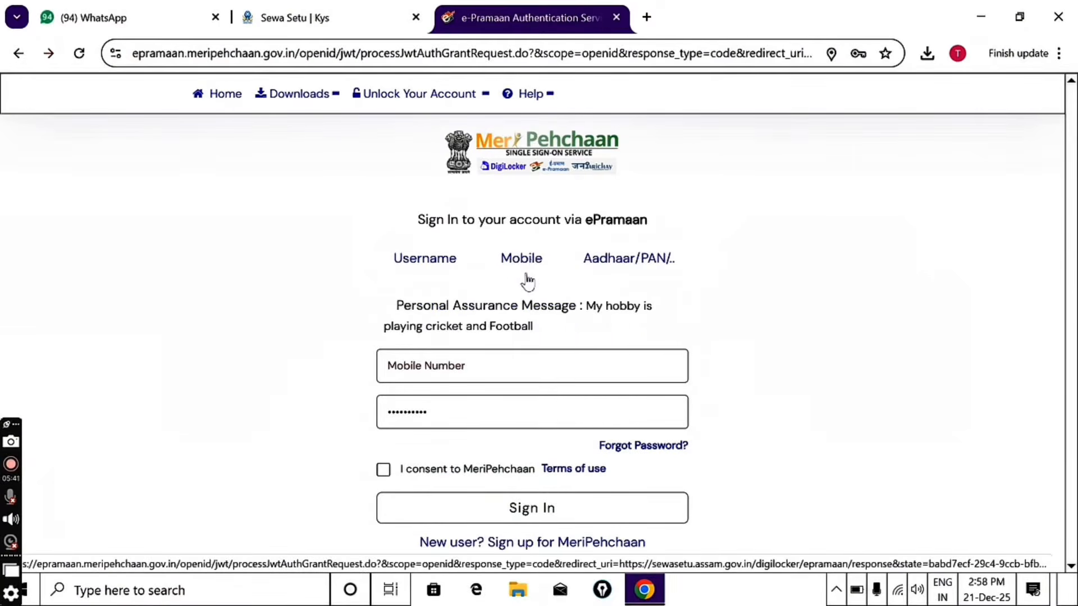
{"action": "left_click", "coordinate": [489, 365]}
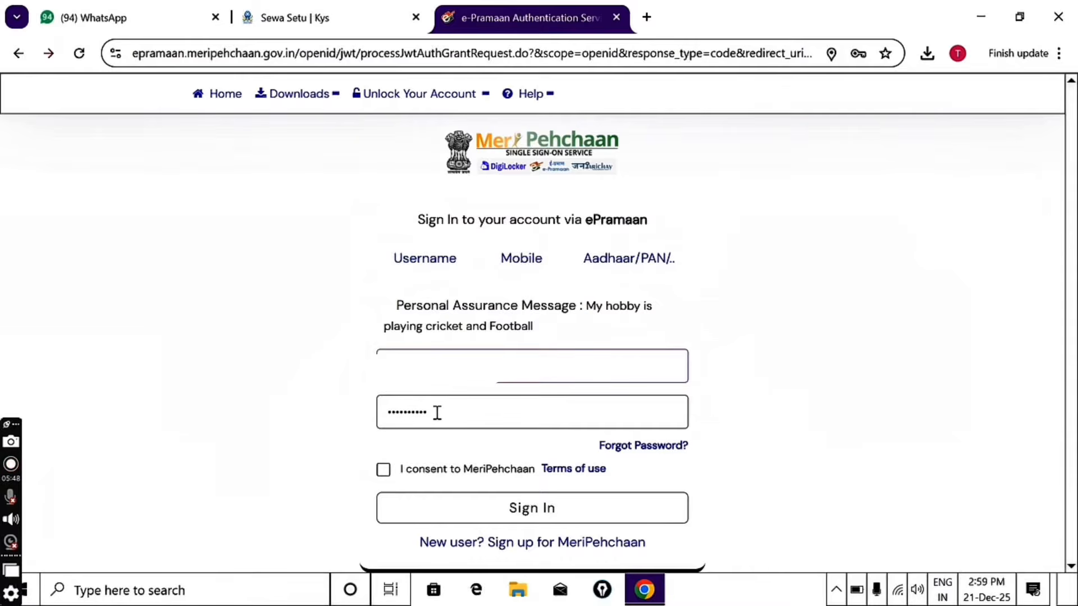
{"action": "left_click", "coordinate": [383, 470]}
{"action": "left_click", "coordinate": [534, 510]}
{"action": "left_click", "coordinate": [535, 510]}
{"action": "left_click", "coordinate": [537, 514]}
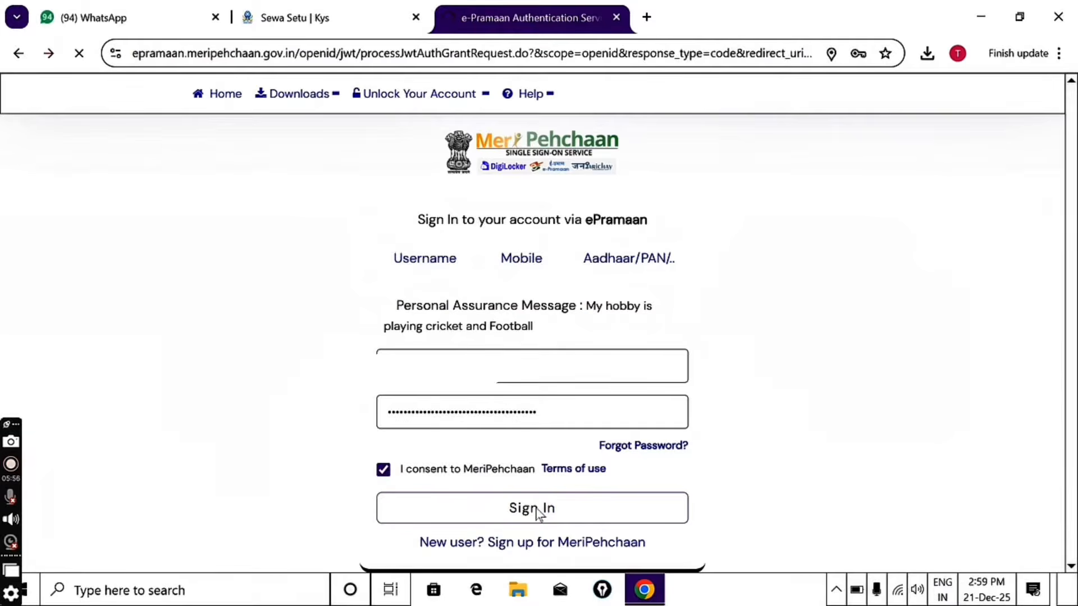
{"action": "left_click", "coordinate": [811, 298]}
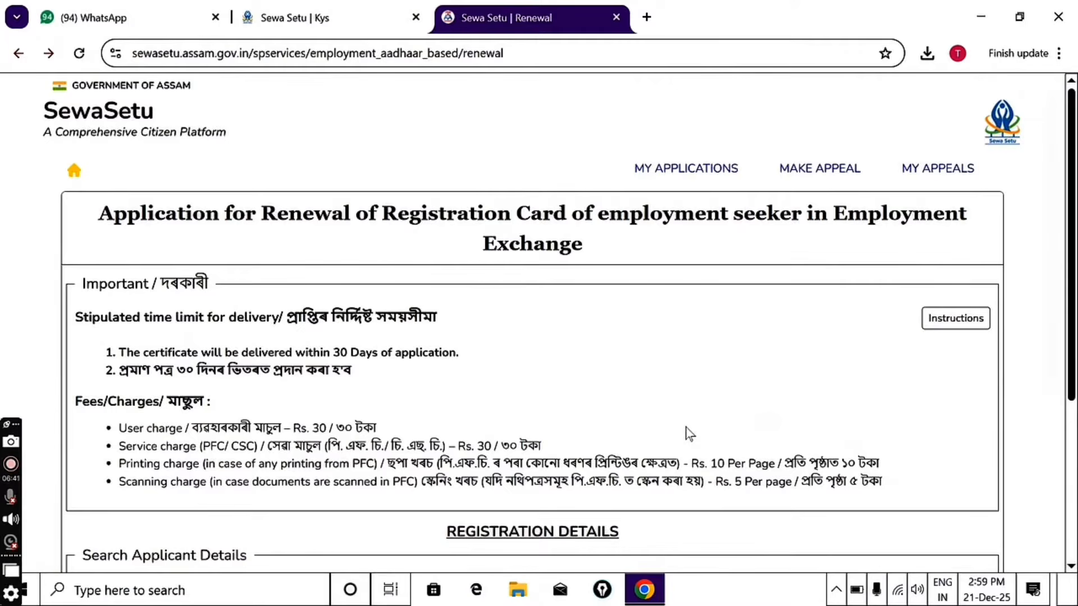
Step: Scroll to the Registration No. field, then type 'employ' in a new tab's address bar
{"action": "scroll", "coordinate": [559, 319], "scroll_direction": "down", "scroll_amount": 3}
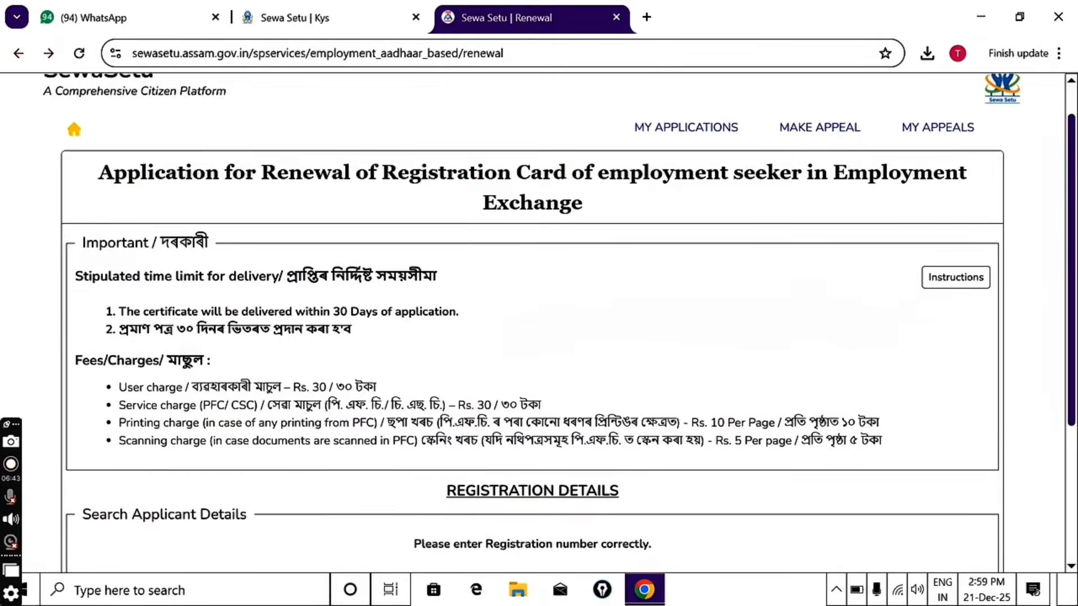
{"action": "scroll", "coordinate": [559, 318], "scroll_direction": "down", "scroll_amount": 2}
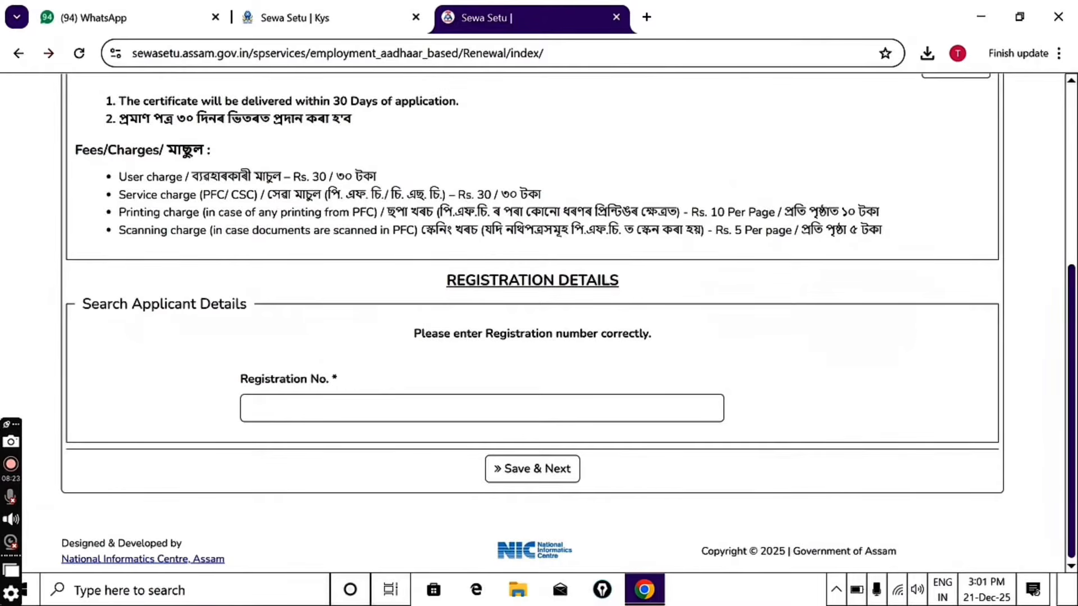
{"action": "scroll", "coordinate": [568, 321], "scroll_direction": "up", "scroll_amount": 1}
{"action": "type", "text": "employment exchange renewal"}
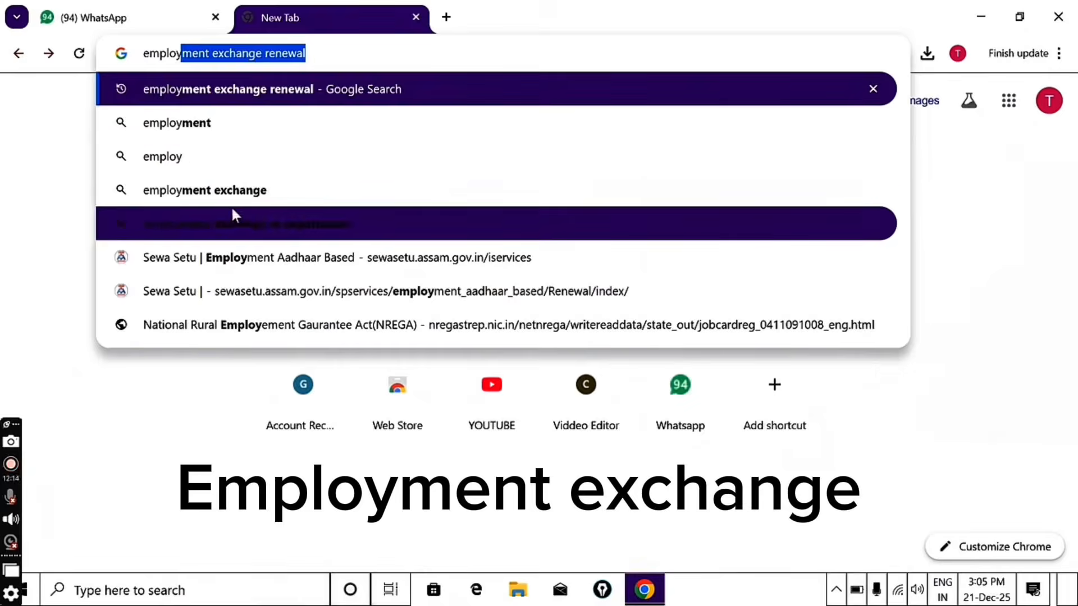
Step: Search 'employment exchange' and open the 'Employment Exchange - Sewa Setu' result
{"action": "left_click", "coordinate": [233, 197]}
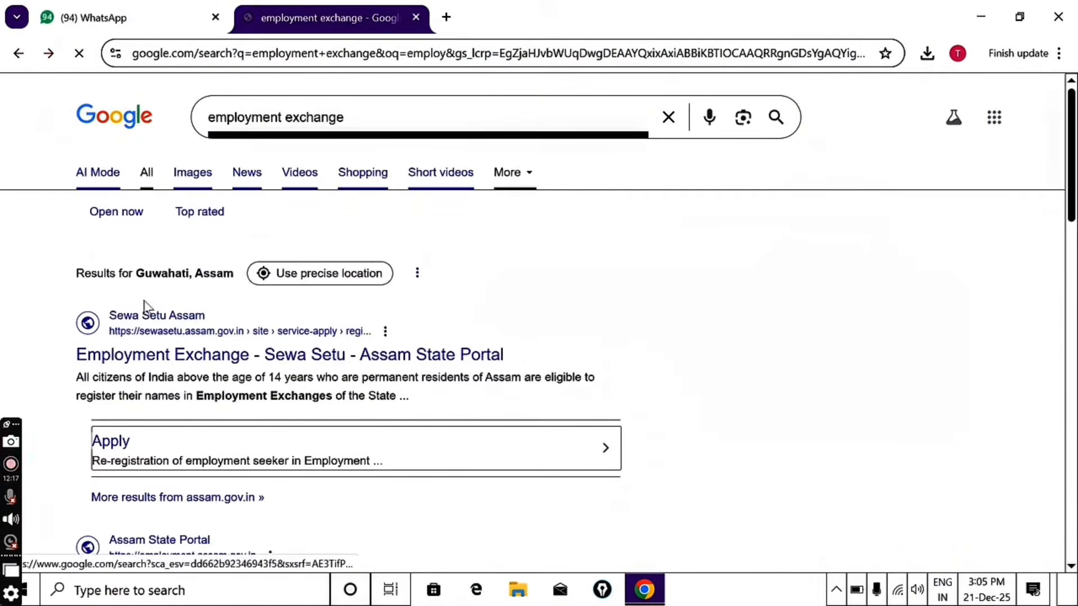
{"action": "left_click", "coordinate": [114, 365]}
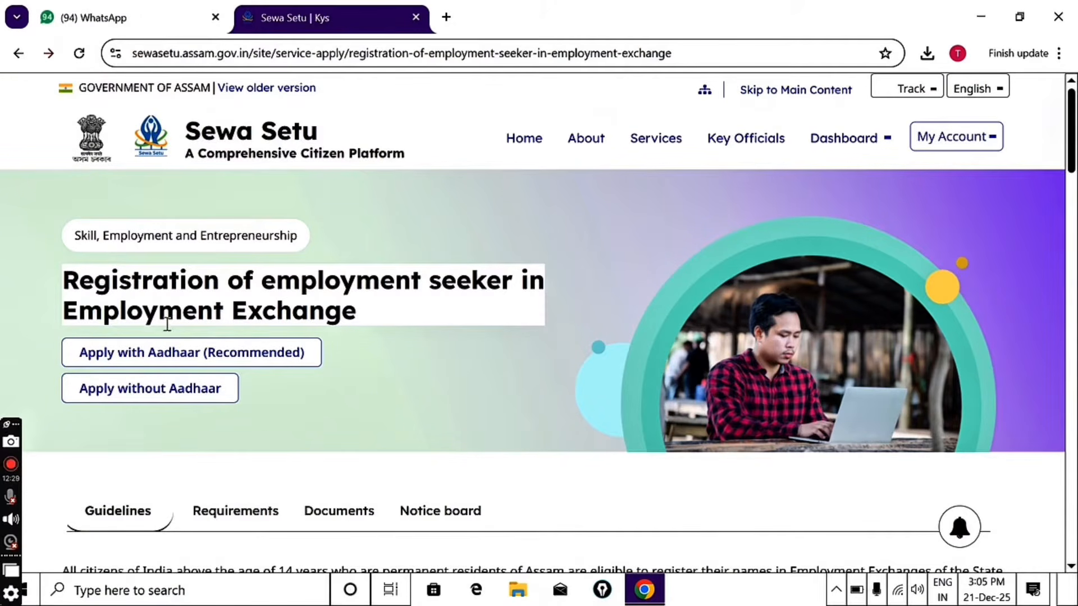
Step: Begin the Aadhaar application, accept the authentication consent and paste the Aadhaar number
{"action": "left_click", "coordinate": [157, 356]}
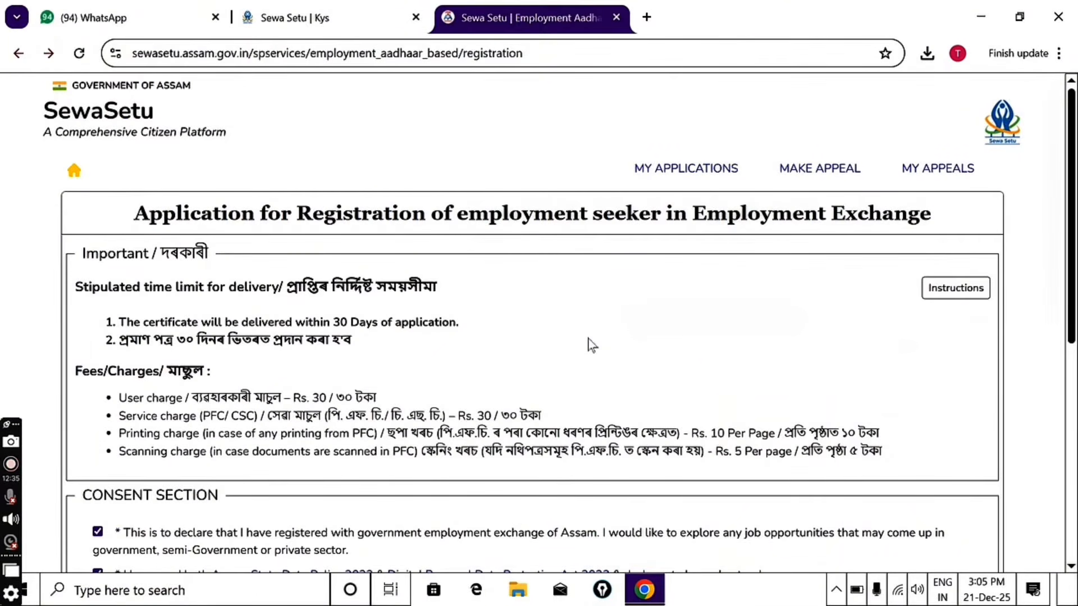
{"action": "left_click_drag", "start_coordinate": [1070, 250], "coordinate": [1039, 464]}
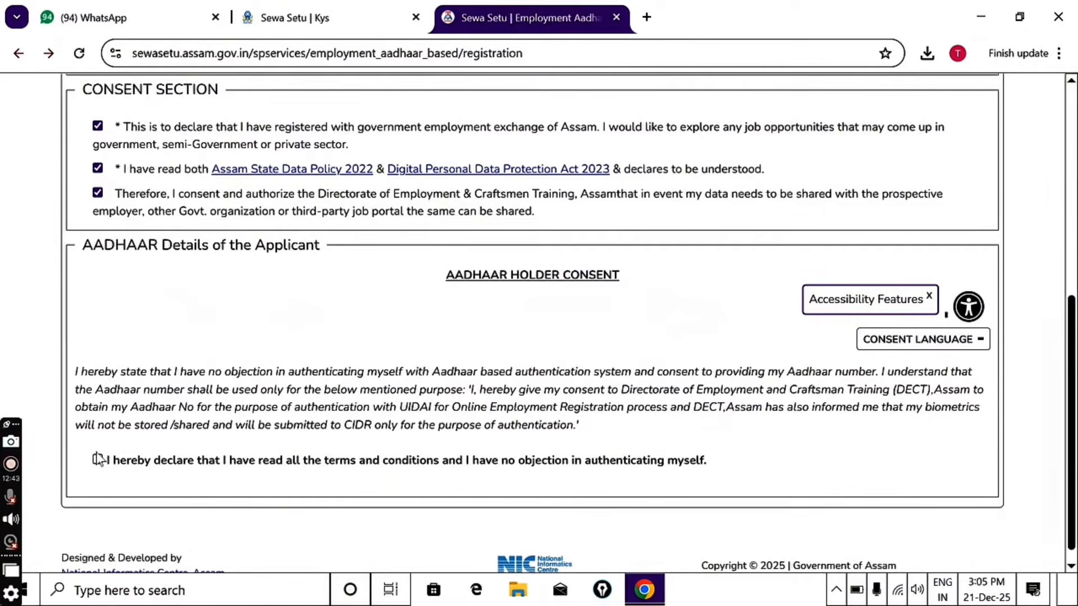
{"action": "left_click", "coordinate": [98, 459]}
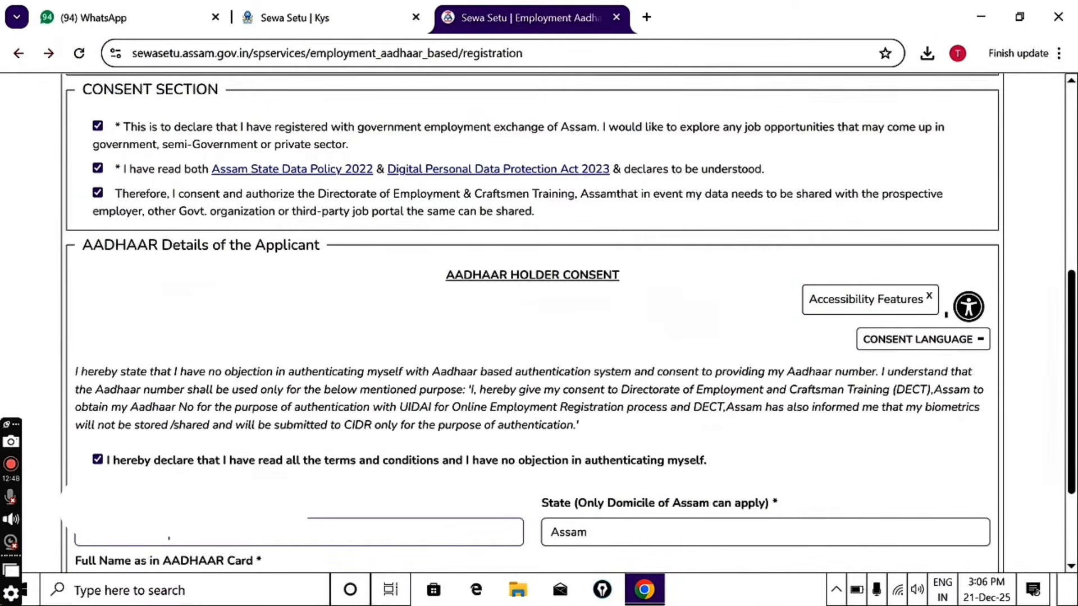
{"action": "key", "text": "ctrl+v"}
{"action": "scroll", "coordinate": [567, 324], "scroll_direction": "down", "scroll_amount": 2}
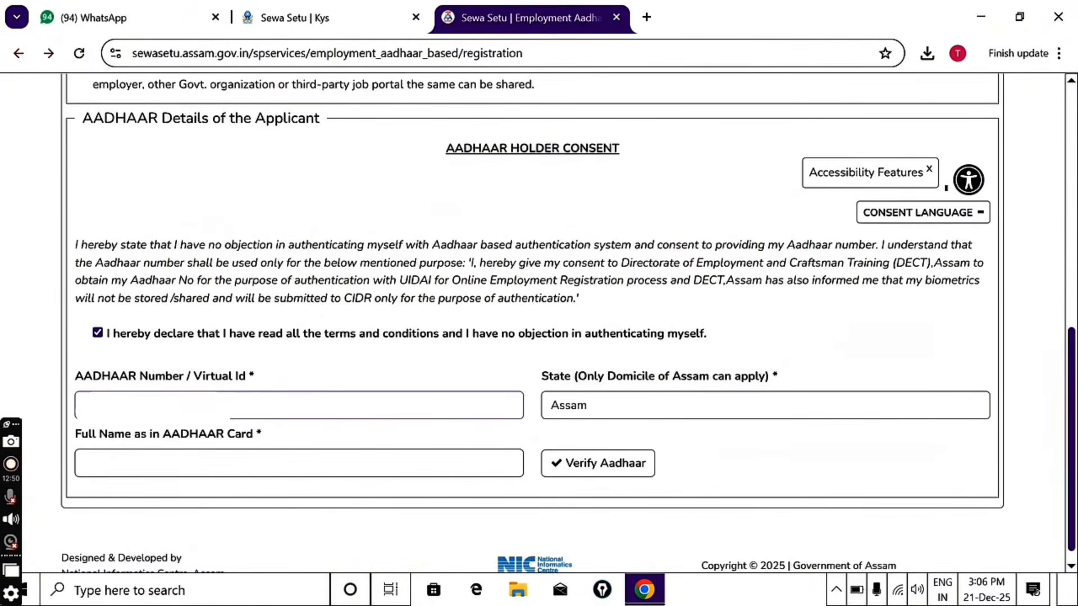
Step: Enter the applicant's full name as on Aadhaar and verify it with the received OTP
{"action": "left_click", "coordinate": [185, 464]}
{"action": "left_click", "coordinate": [598, 465]}
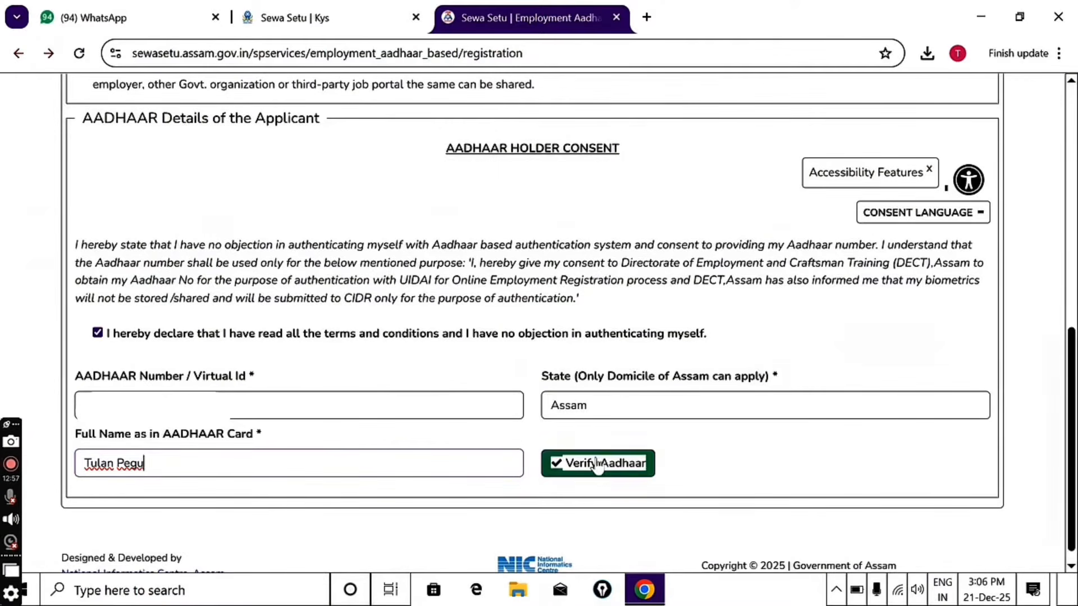
{"action": "left_click", "coordinate": [528, 346]}
{"action": "key", "text": "ctrl+v"}
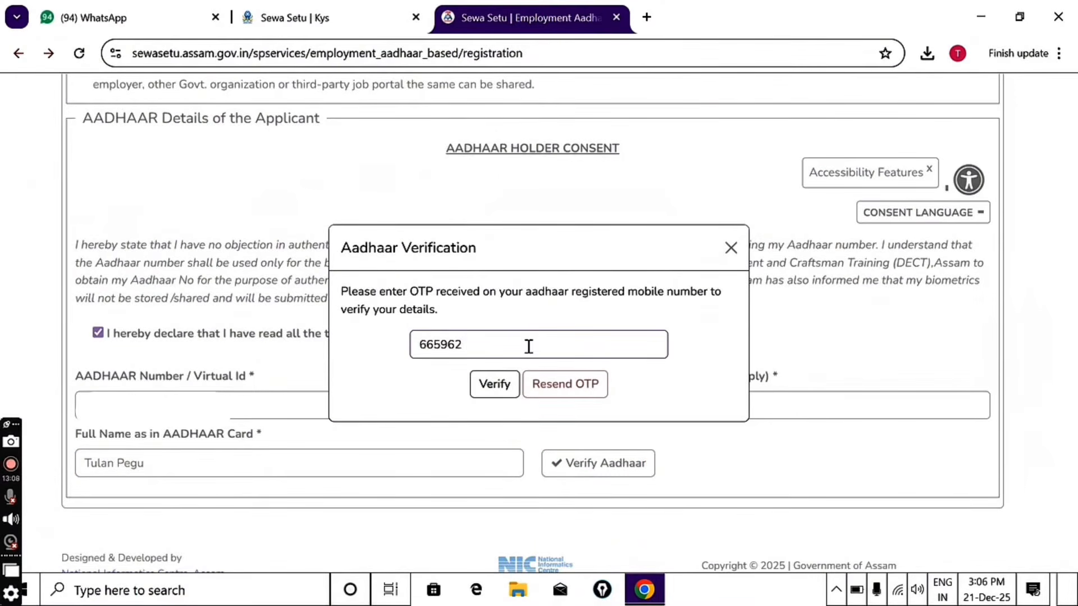
{"action": "left_click", "coordinate": [494, 384]}
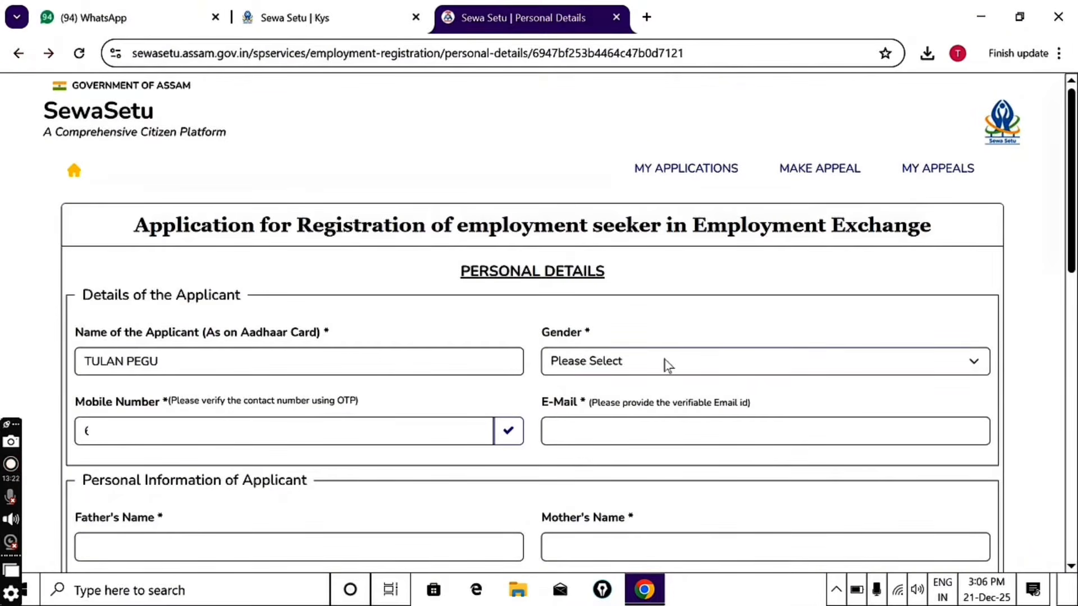
Step: Set gender to Male and fill in the applicant's e-mail address
{"action": "left_click", "coordinate": [583, 362]}
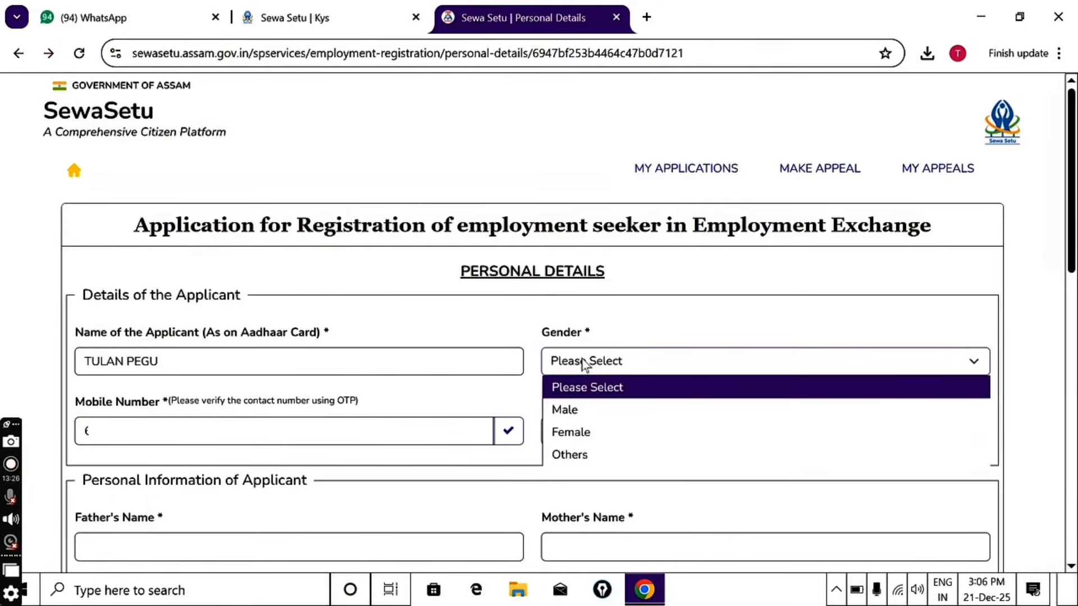
{"action": "left_click", "coordinate": [580, 411]}
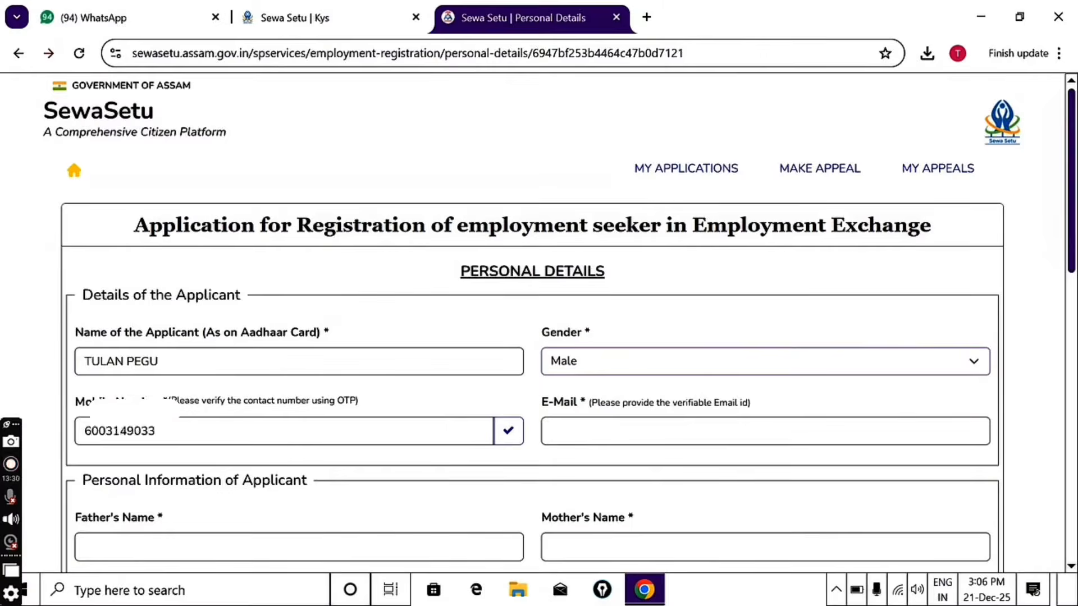
{"action": "scroll", "coordinate": [715, 353], "scroll_direction": "down", "scroll_amount": 2}
{"action": "left_click", "coordinate": [583, 331]}
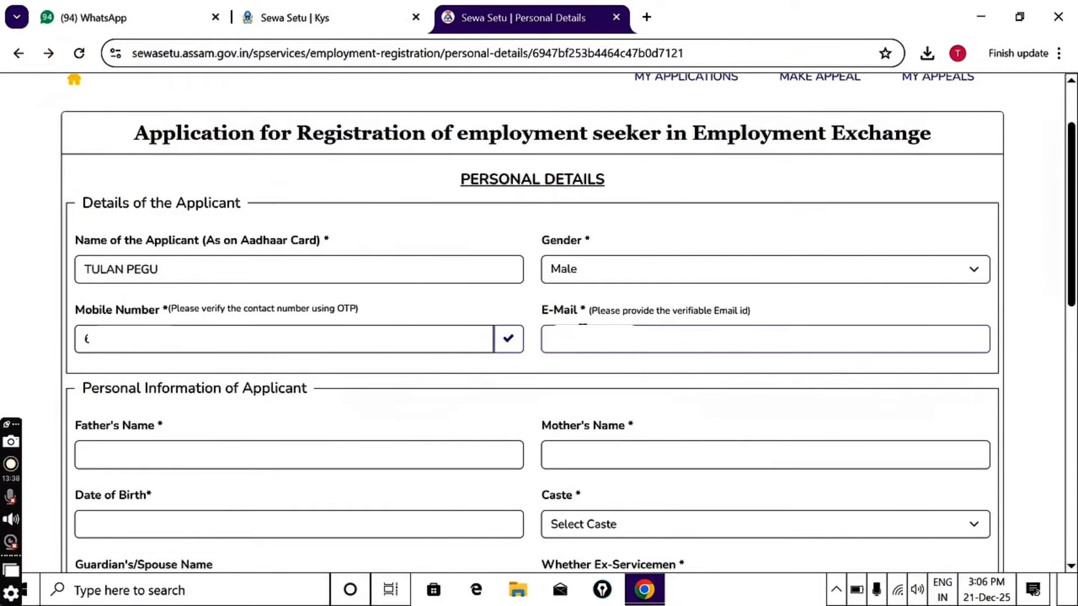
{"action": "type", "text": "mail.com"}
Step: Enter the father's and mother's names
{"action": "left_click", "coordinate": [148, 449]}
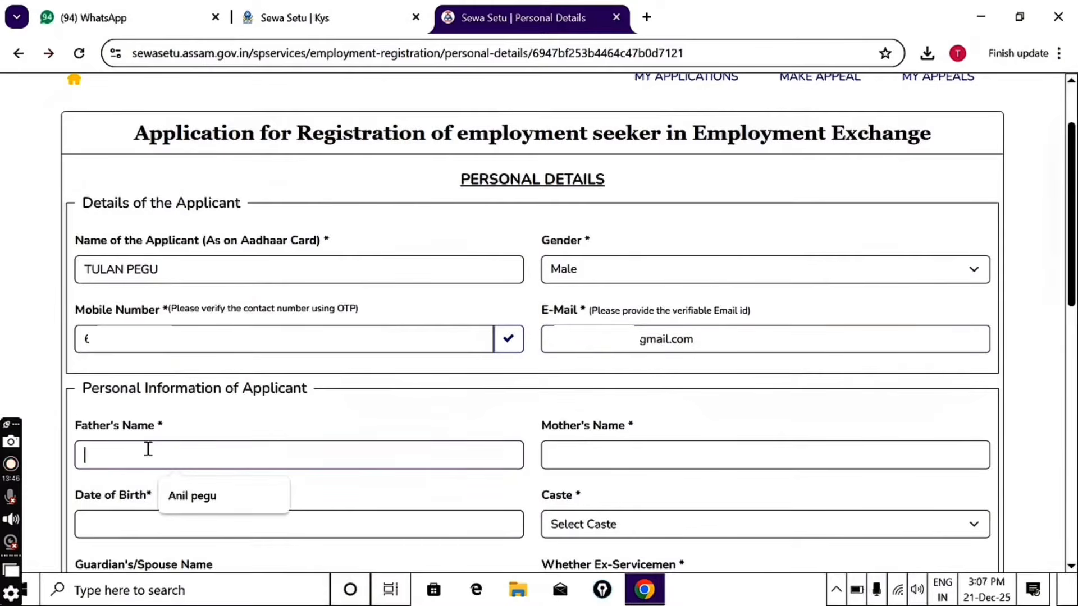
{"action": "scroll", "coordinate": [135, 399], "scroll_direction": "down", "scroll_amount": 1}
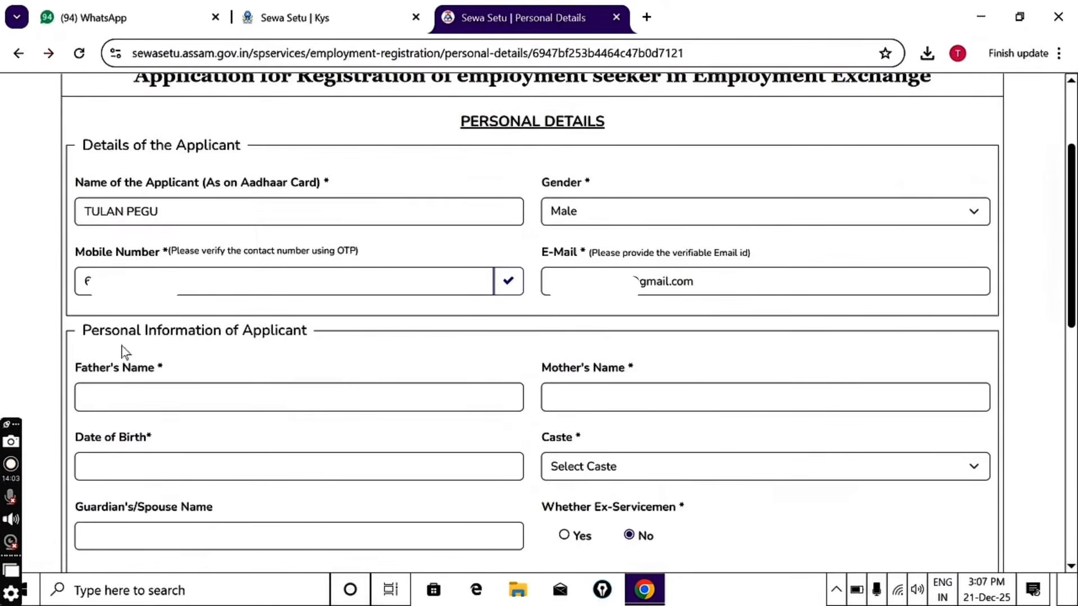
{"action": "left_click", "coordinate": [148, 397]}
{"action": "left_click", "coordinate": [559, 395]}
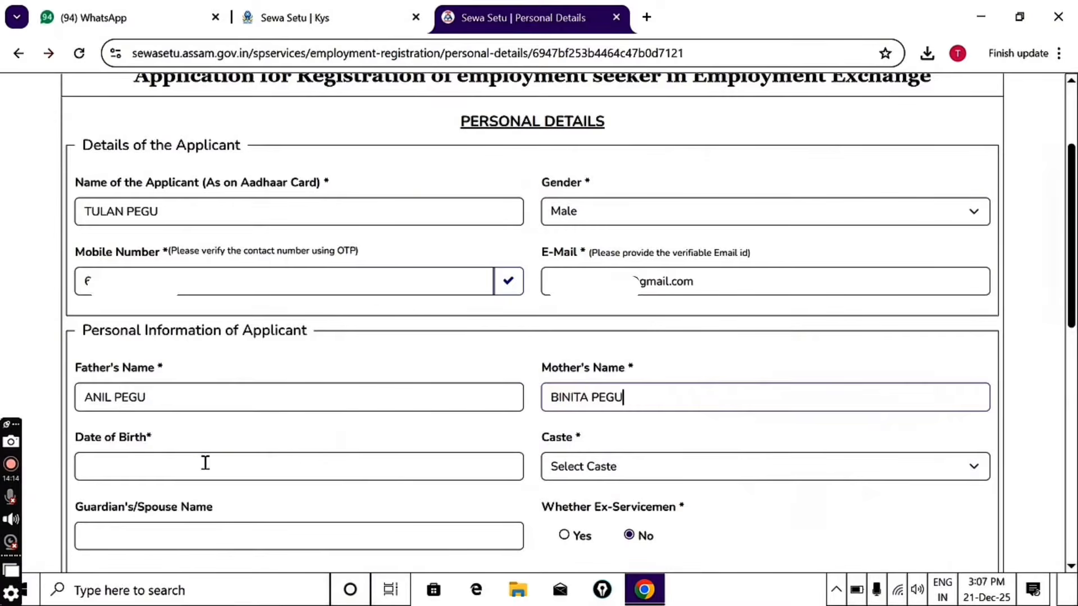
{"action": "left_click", "coordinate": [206, 464]}
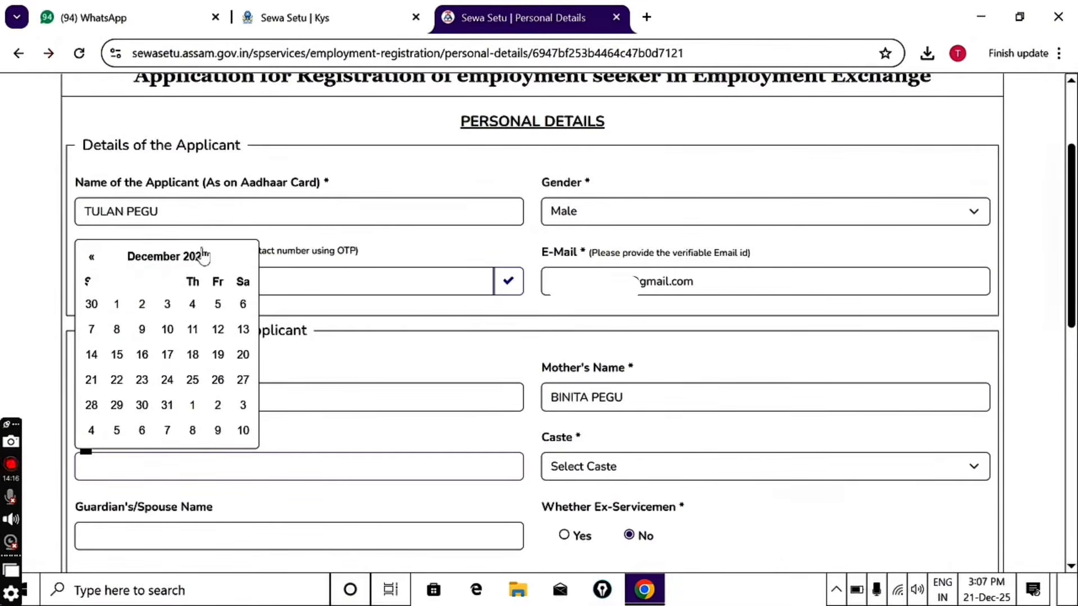
{"action": "left_click", "coordinate": [204, 254]}
{"action": "left_click", "coordinate": [92, 281]}
{"action": "left_click", "coordinate": [92, 281]}
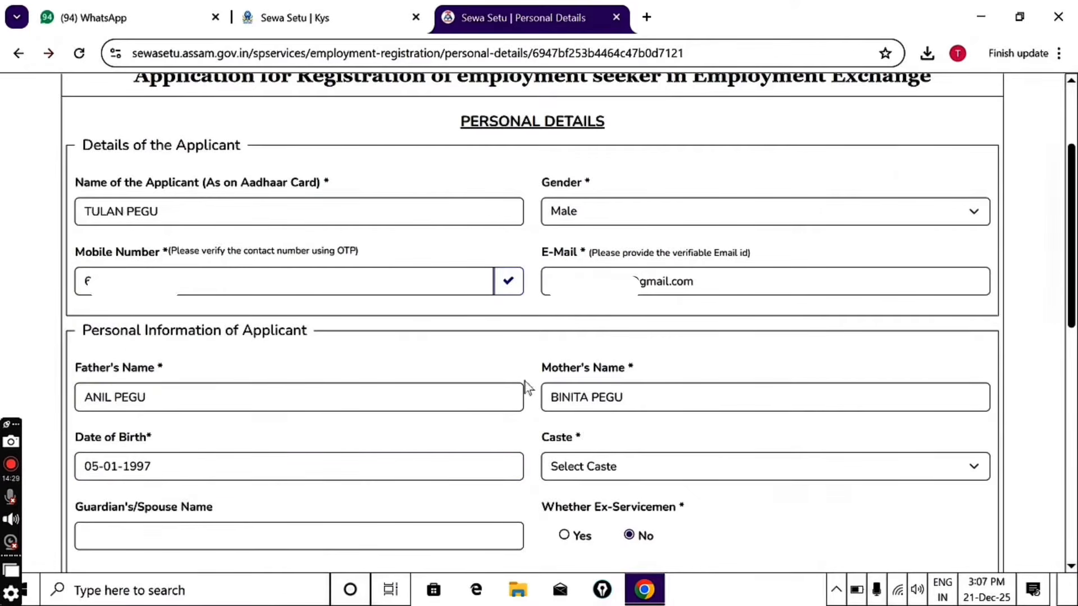
{"action": "left_click", "coordinate": [681, 472]}
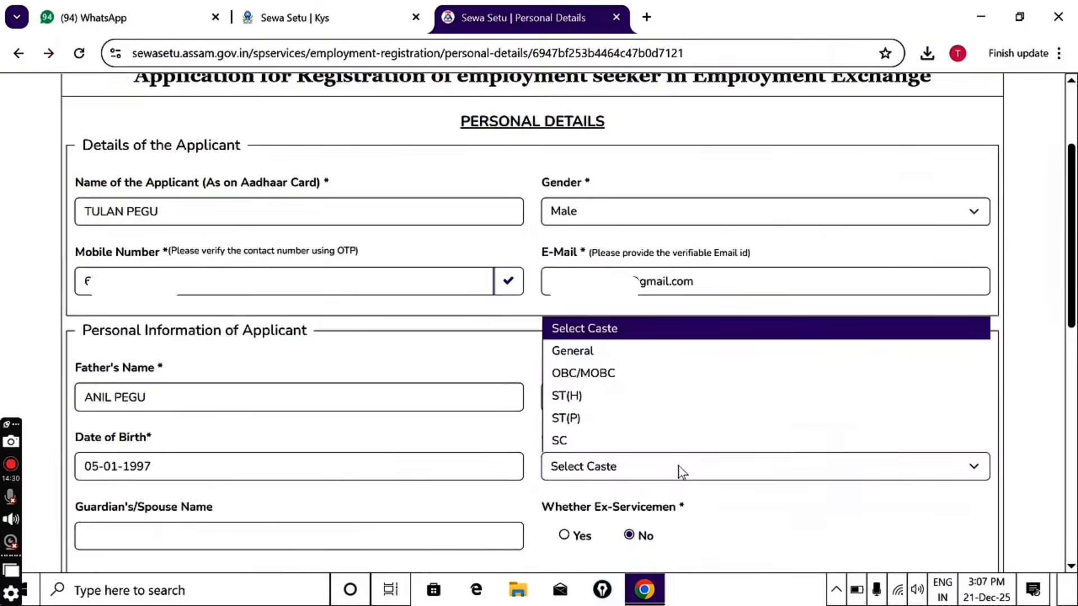
{"action": "left_click", "coordinate": [563, 417]}
Step: Set religion to Hinduism and marital status to Married
{"action": "scroll", "coordinate": [897, 351], "scroll_direction": "down", "scroll_amount": 2}
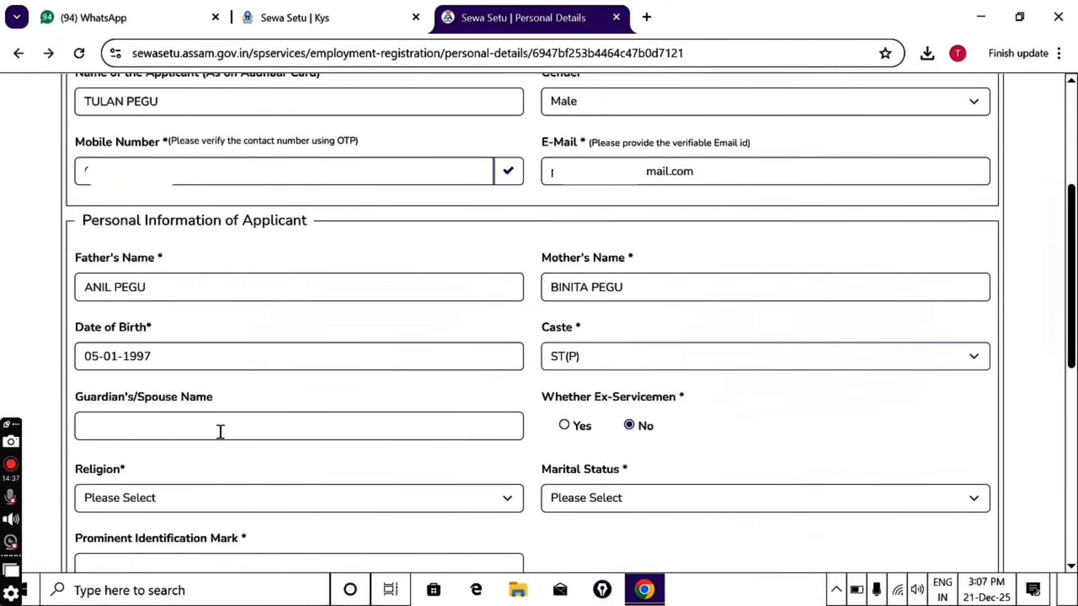
{"action": "left_click", "coordinate": [160, 498]}
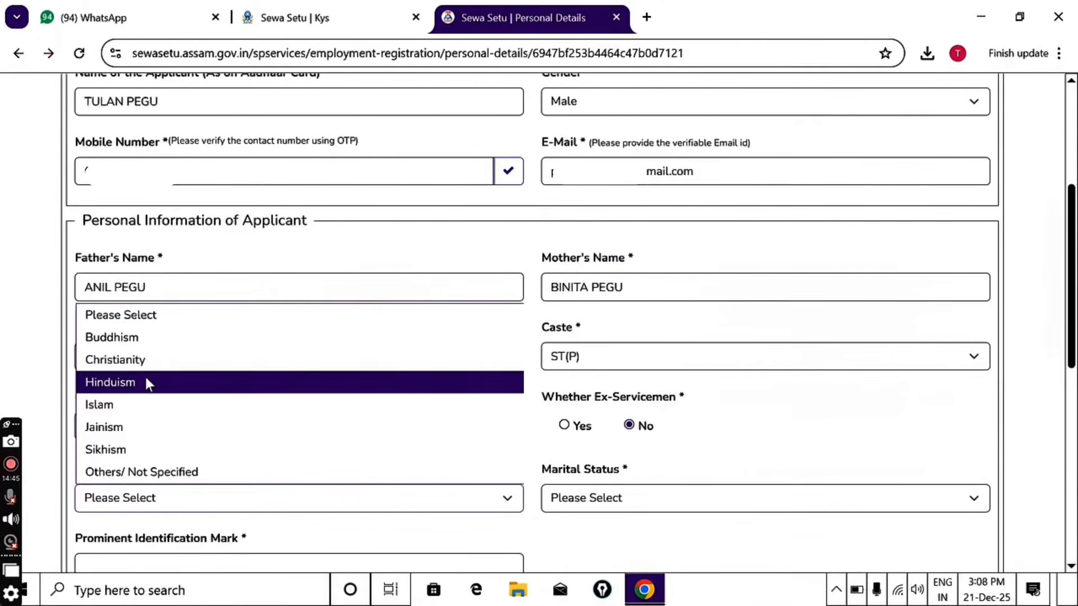
{"action": "left_click", "coordinate": [157, 377]}
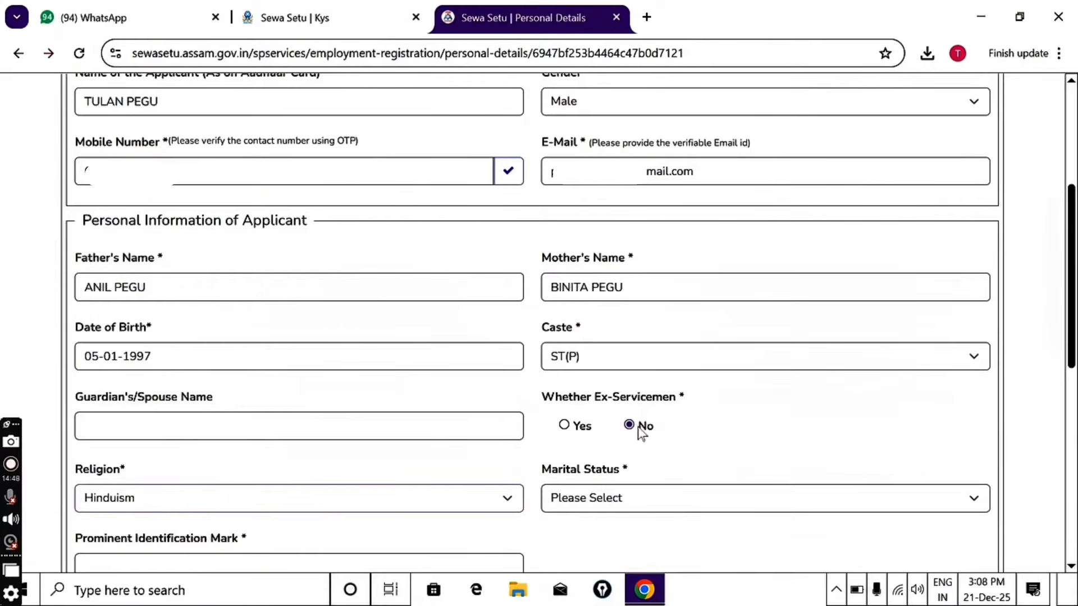
{"action": "left_click", "coordinate": [646, 498]}
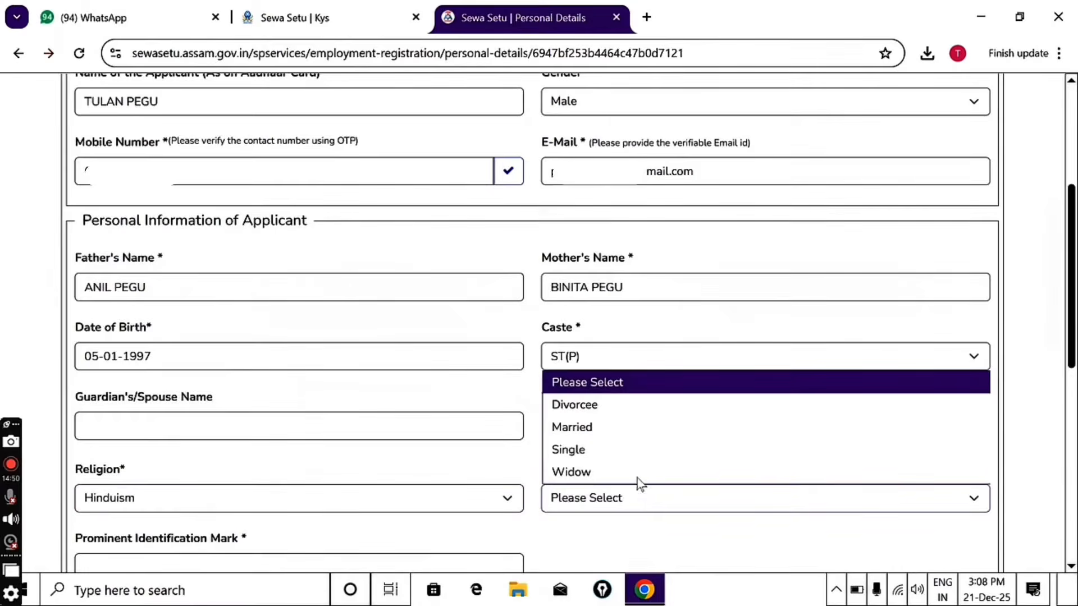
{"action": "left_click", "coordinate": [612, 427]}
Step: Enter identification mark NA and set employment status to Unemployed
{"action": "scroll", "coordinate": [610, 417], "scroll_direction": "down", "scroll_amount": 3}
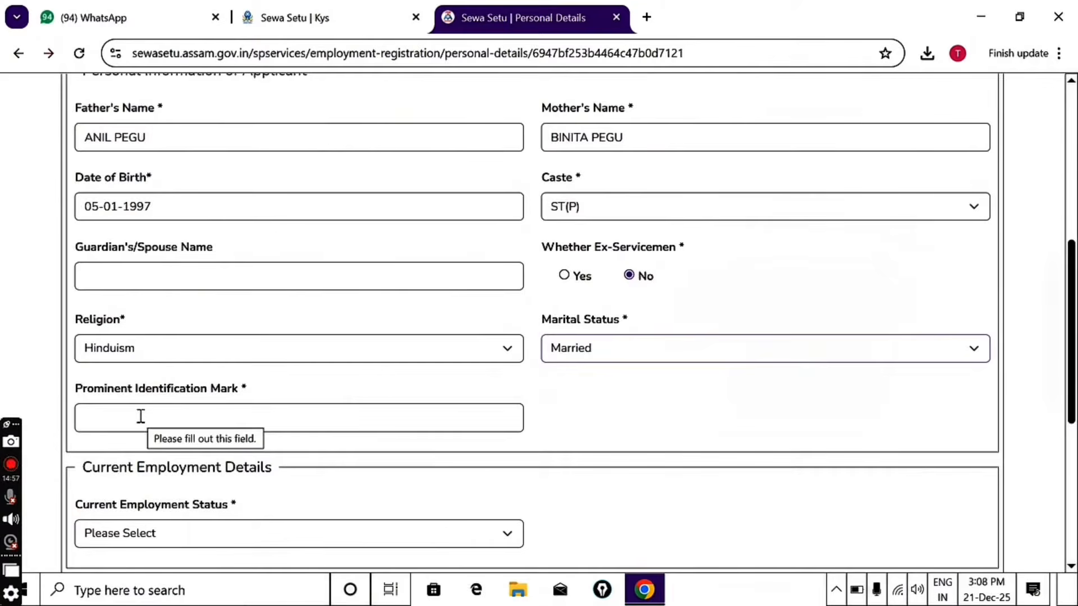
{"action": "left_click", "coordinate": [141, 416]}
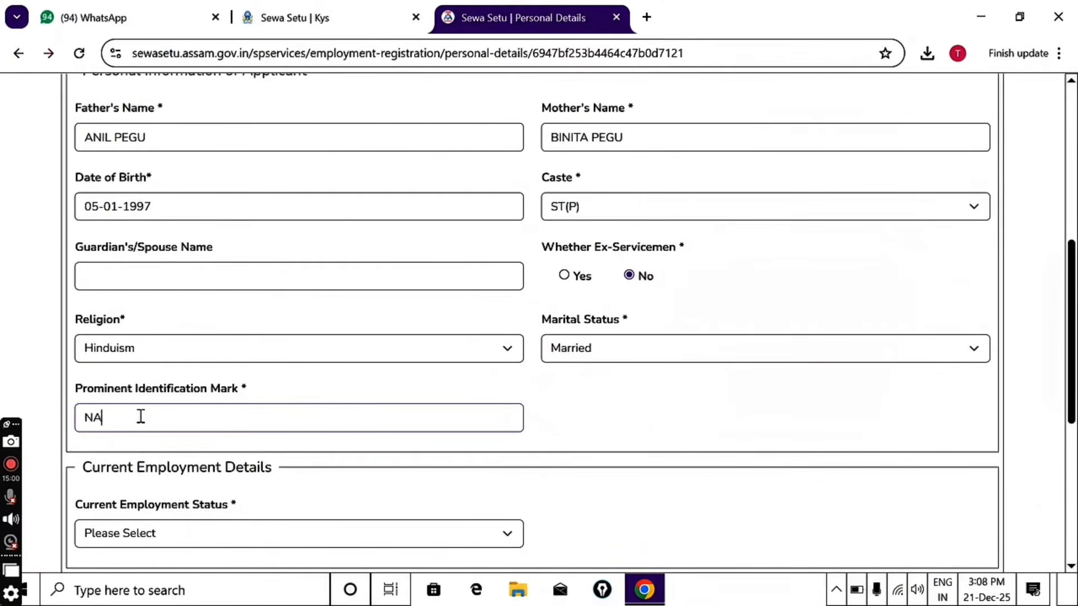
{"action": "scroll", "coordinate": [141, 416], "scroll_direction": "down", "scroll_amount": 1}
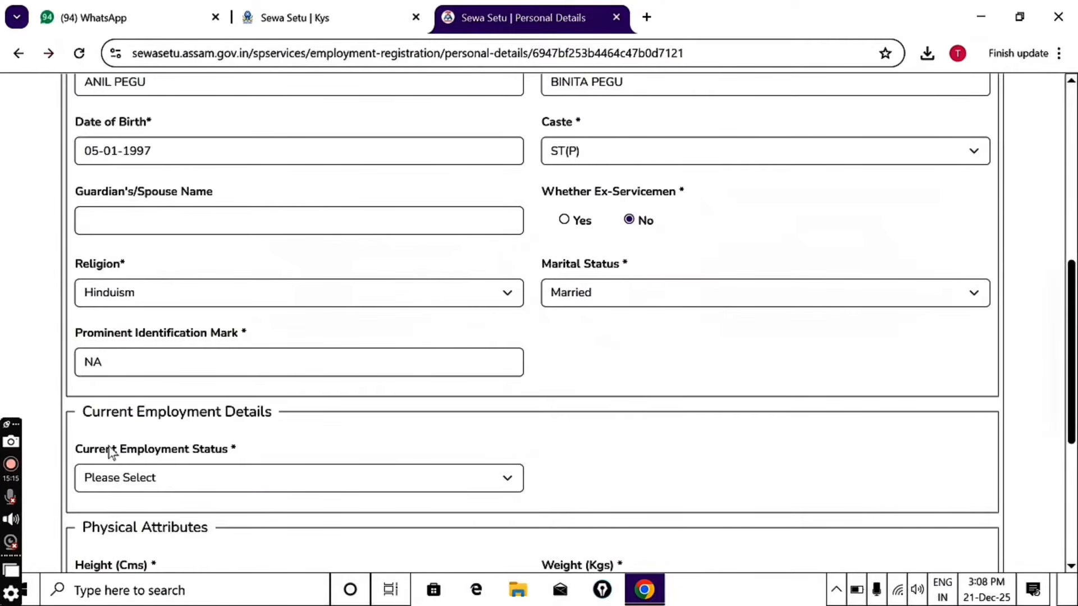
{"action": "left_click", "coordinate": [200, 479]}
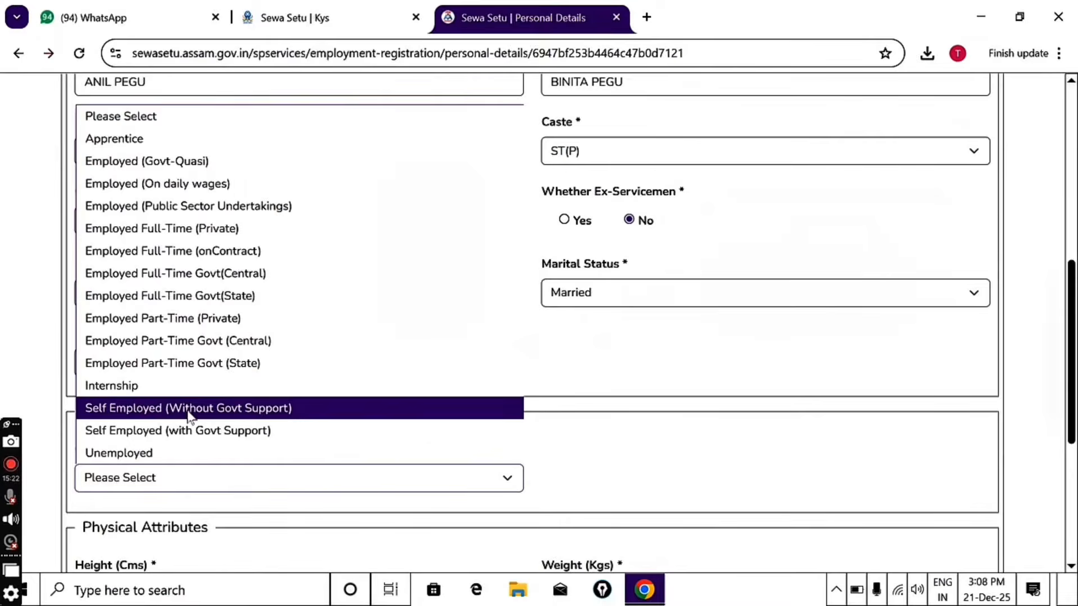
{"action": "left_click", "coordinate": [173, 454]}
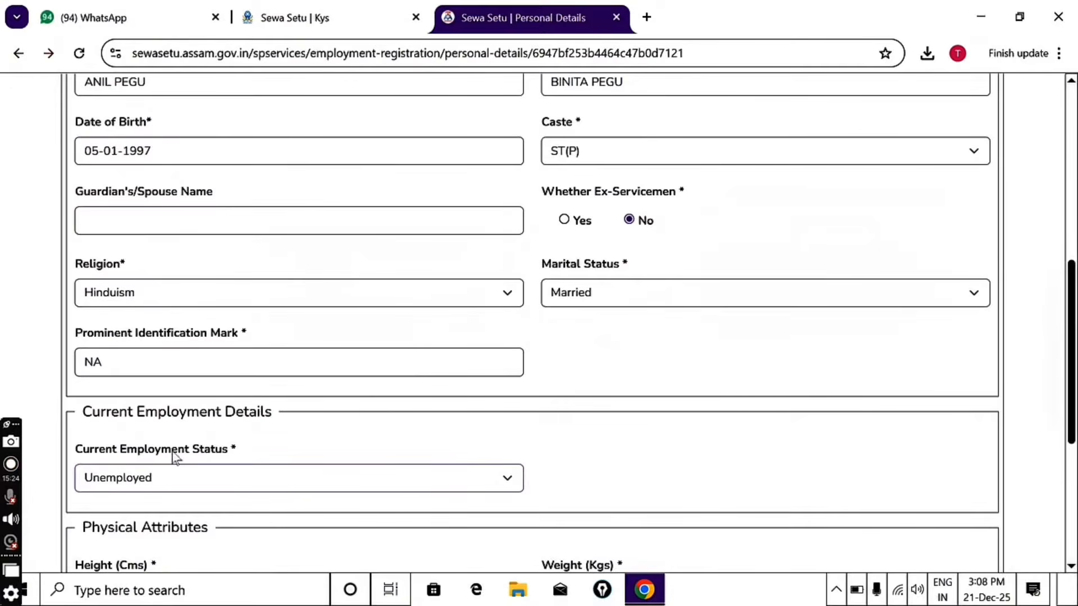
{"action": "scroll", "coordinate": [711, 487], "scroll_direction": "down", "scroll_amount": 3}
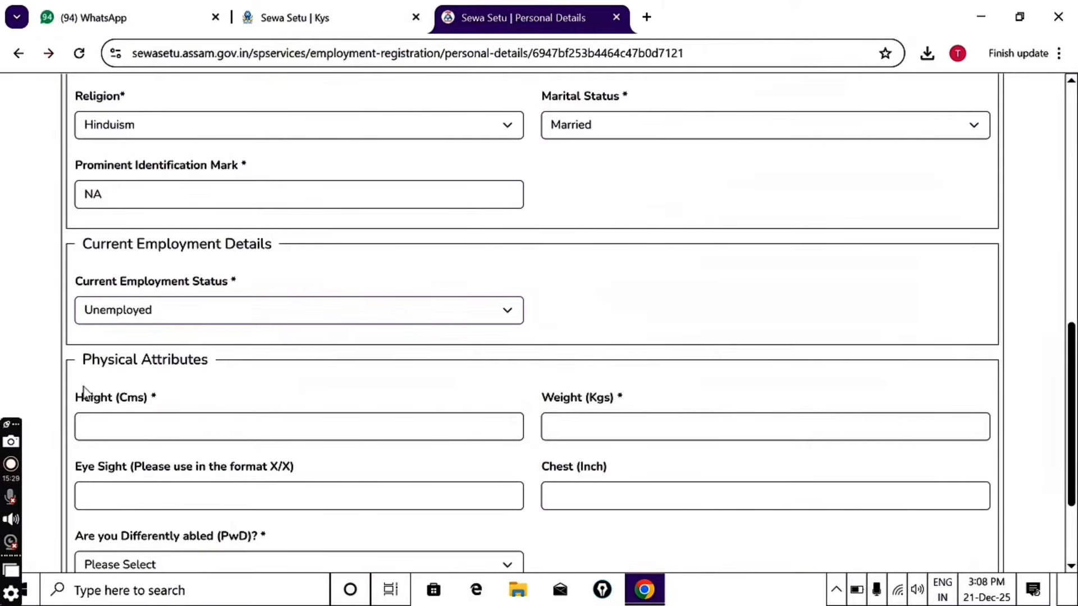
Step: Enter height 164 cm and weight 63 kg
{"action": "left_click", "coordinate": [134, 423]}
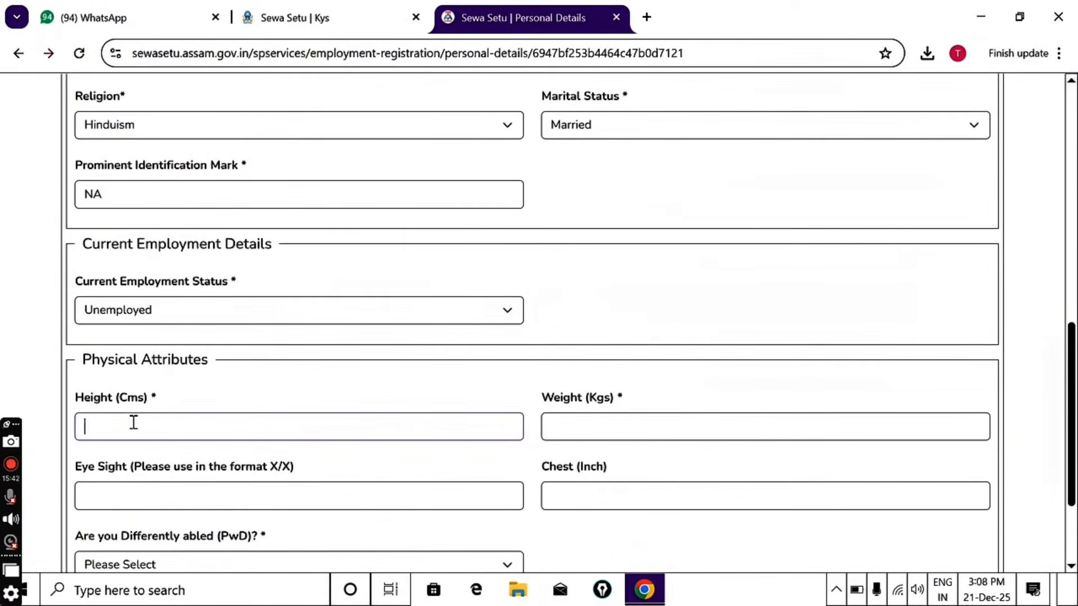
{"action": "type", "text": "164"}
{"action": "left_click", "coordinate": [647, 419]}
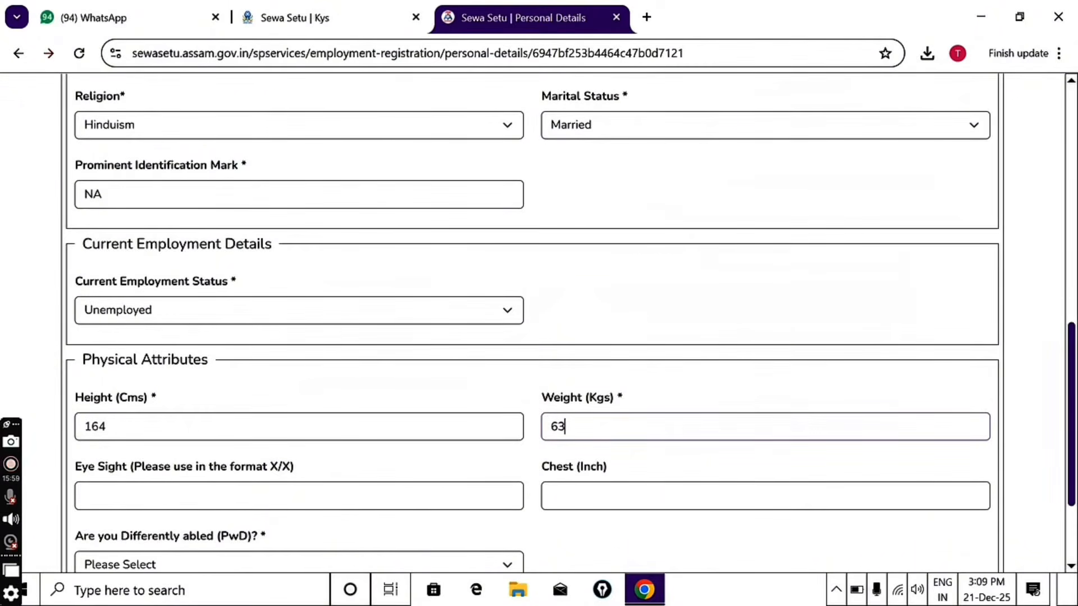
{"action": "scroll", "coordinate": [1071, 427], "scroll_direction": "down", "scroll_amount": 2}
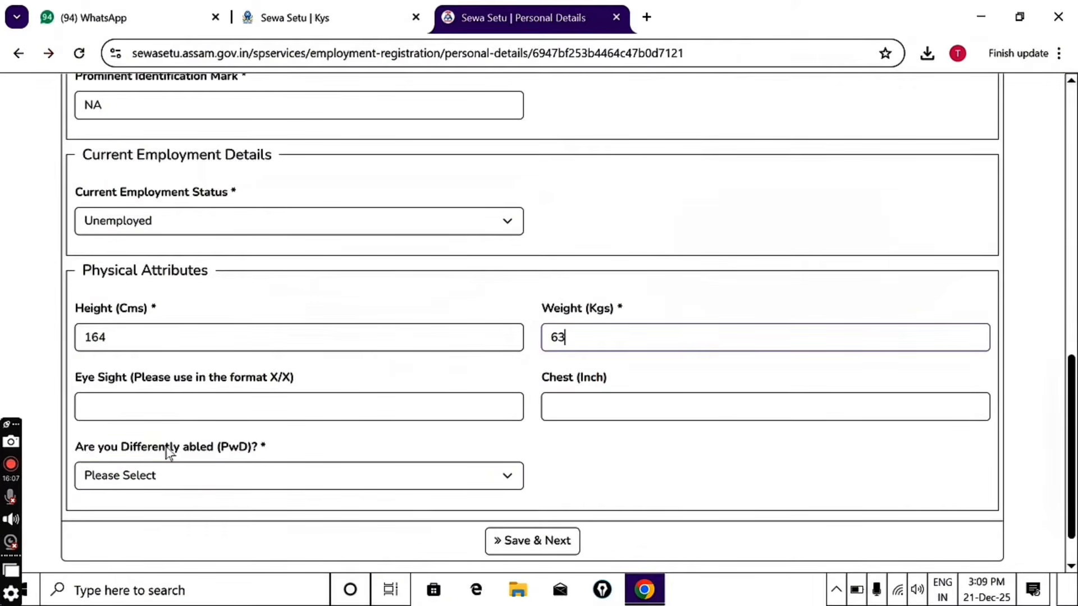
Step: Mark the applicant as not differently abled and save the personal details
{"action": "left_click", "coordinate": [187, 472]}
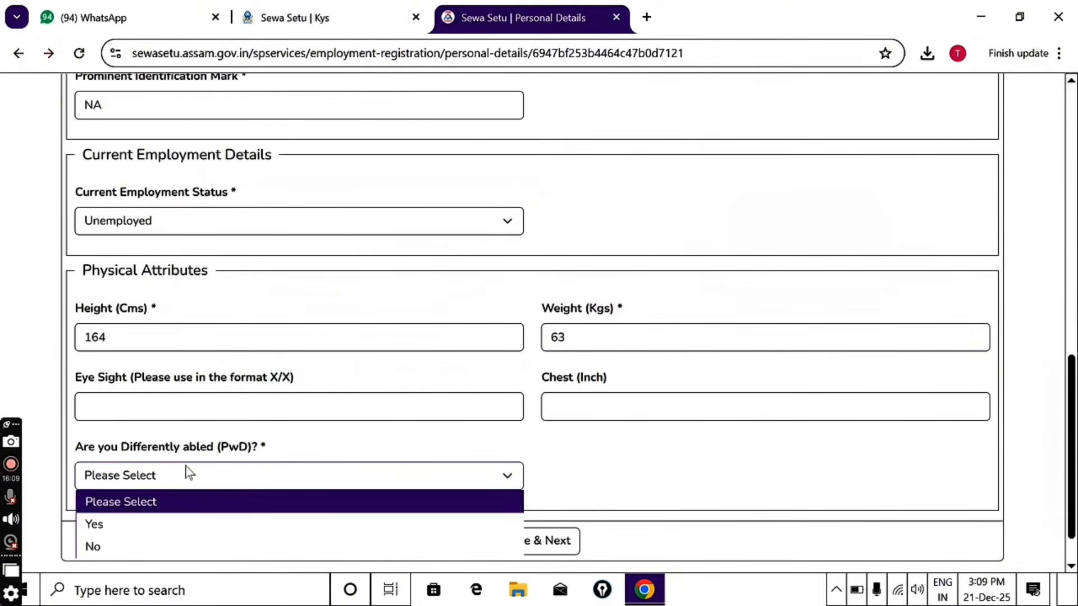
{"action": "left_click", "coordinate": [113, 546]}
{"action": "scroll", "coordinate": [617, 505], "scroll_direction": "down", "scroll_amount": 1}
{"action": "left_click", "coordinate": [556, 500]}
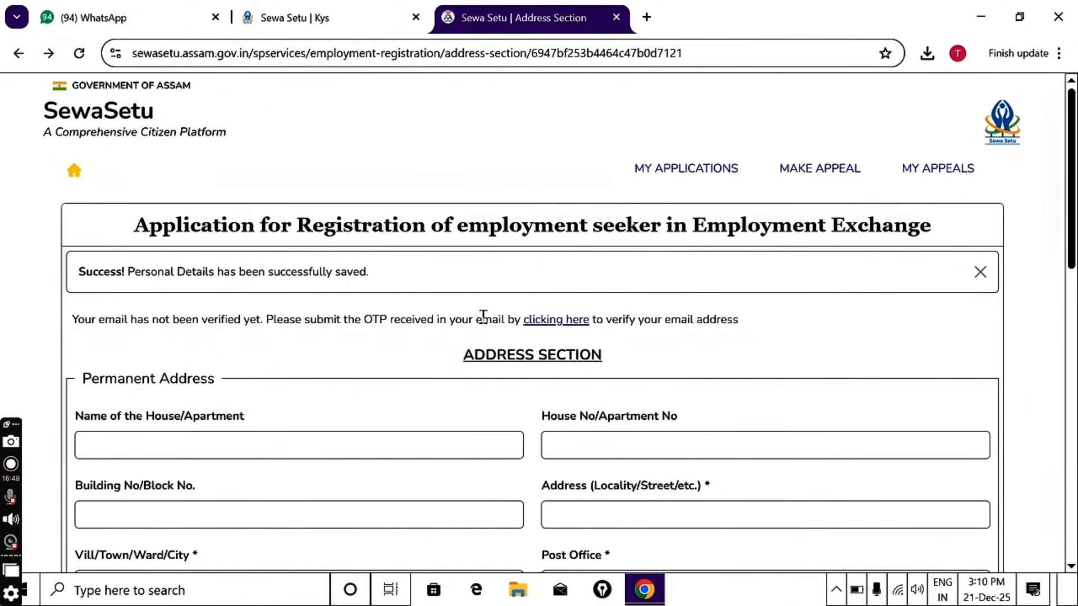
Step: Verify the email address by entering the emailed OTP
{"action": "left_click", "coordinate": [550, 322]}
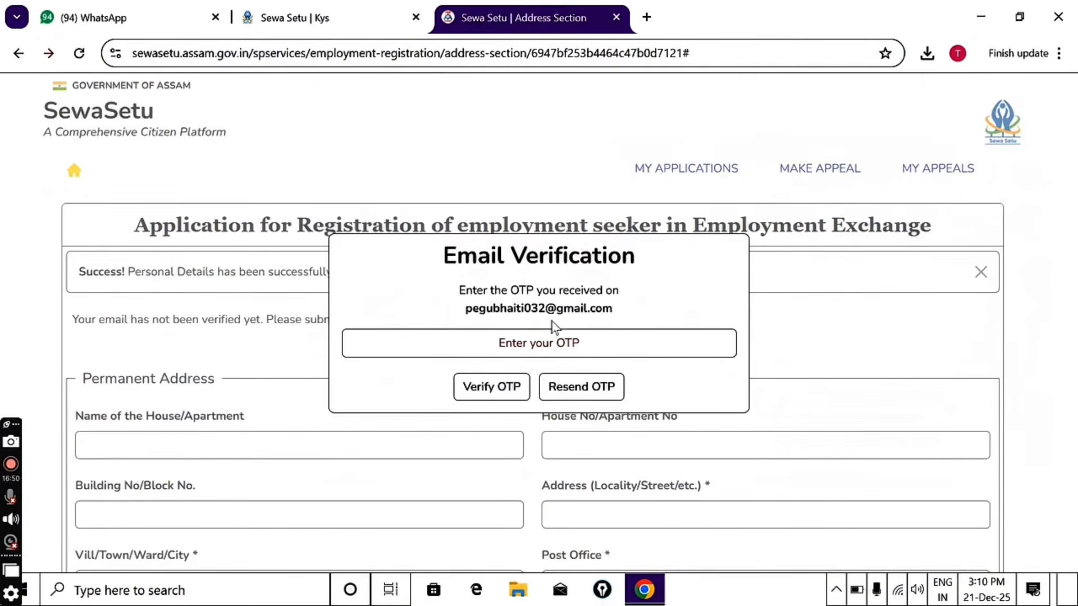
{"action": "left_click", "coordinate": [528, 343]}
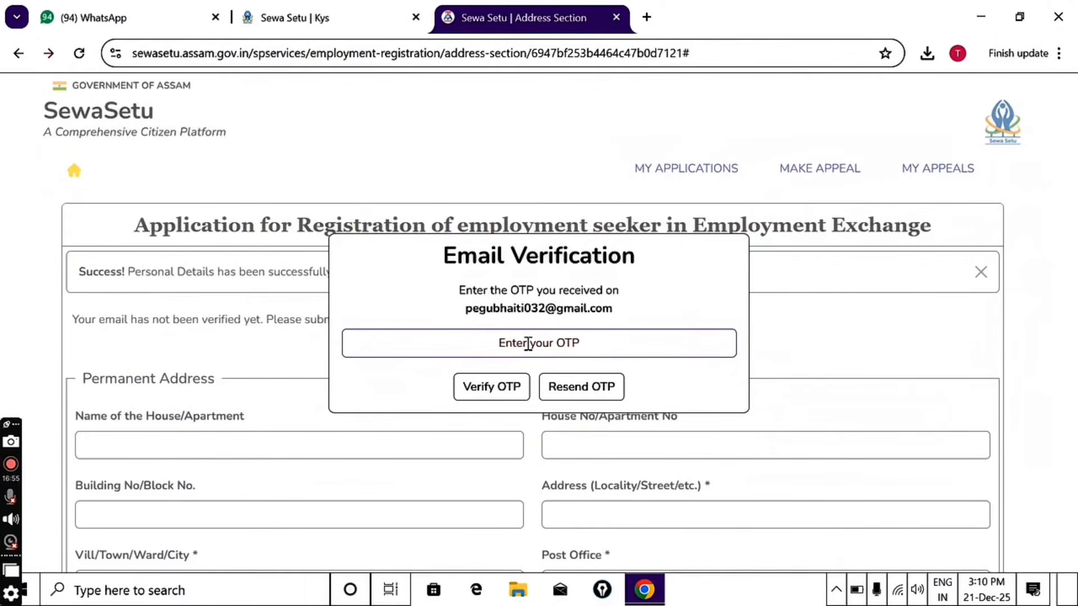
{"action": "left_click", "coordinate": [490, 390]}
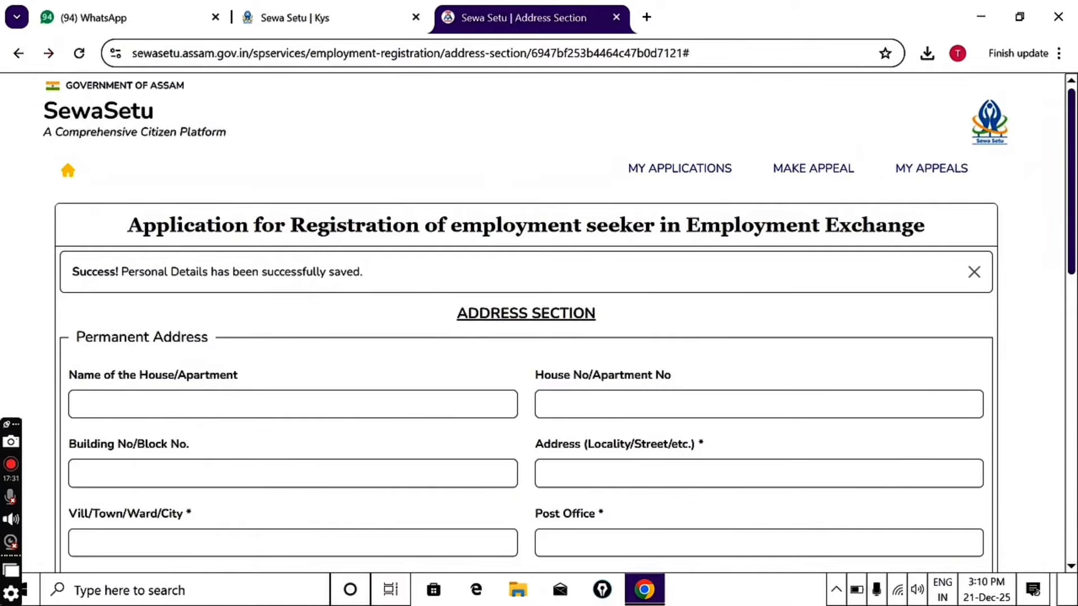
Step: Fill in the permanent address text fields, including locality and village or town
{"action": "scroll", "coordinate": [967, 356], "scroll_direction": "down", "scroll_amount": 2}
{"action": "left_click", "coordinate": [574, 365]}
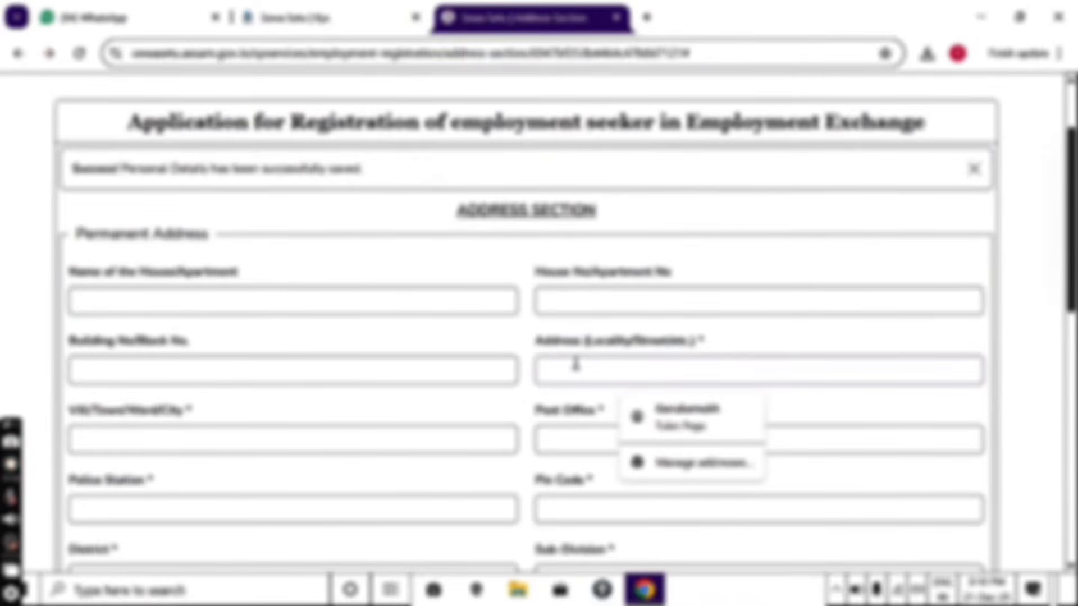
{"action": "type", "text": "Gerukamukh"}
{"action": "left_click", "coordinate": [233, 442]}
{"action": "type", "text": "Uriamguri"}
{"action": "left_click", "coordinate": [578, 441]}
{"action": "type", "text": "Gerukamukh"}
{"action": "left_click", "coordinate": [233, 510]}
{"action": "type", "text": "Gerukamukh"}
{"action": "left_click", "coordinate": [573, 499]}
Step: Choose the district, sub-division and revenue circle, and set residence type to Rural
{"action": "left_click", "coordinate": [292, 483]}
{"action": "left_click", "coordinate": [225, 253]}
{"action": "left_click", "coordinate": [618, 486]}
{"action": "left_click", "coordinate": [624, 525]}
{"action": "scroll", "coordinate": [562, 477], "scroll_direction": "down", "scroll_amount": 2}
{"action": "left_click", "coordinate": [293, 427]}
{"action": "left_click", "coordinate": [183, 544]}
{"action": "left_click", "coordinate": [589, 430]}
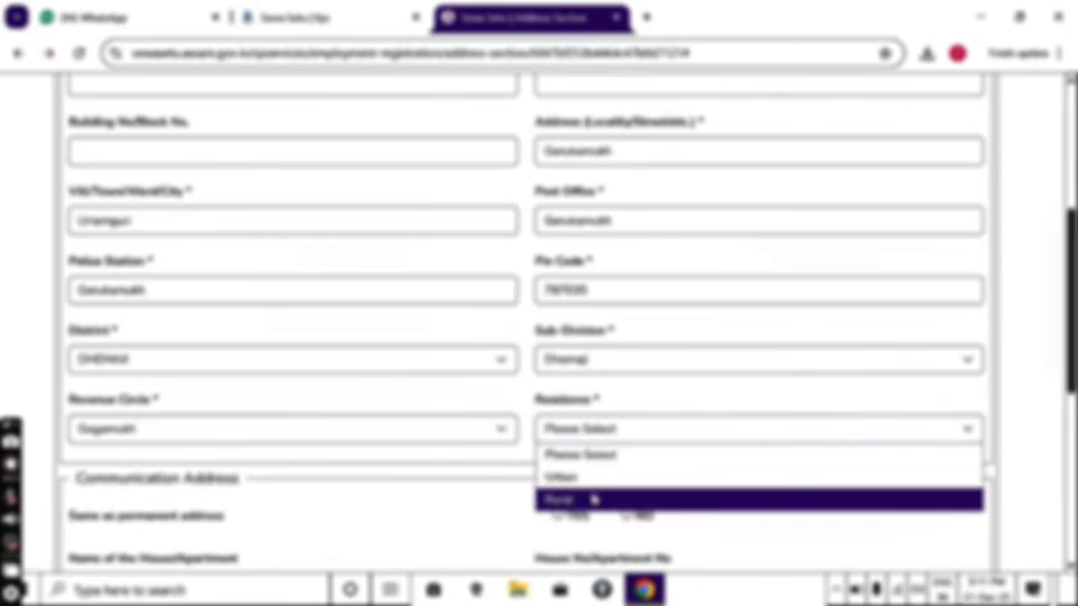
{"action": "left_click", "coordinate": [561, 500]}
Step: Make the communication address the same as permanent and save the address section
{"action": "scroll", "coordinate": [92, 433], "scroll_direction": "down", "scroll_amount": 2}
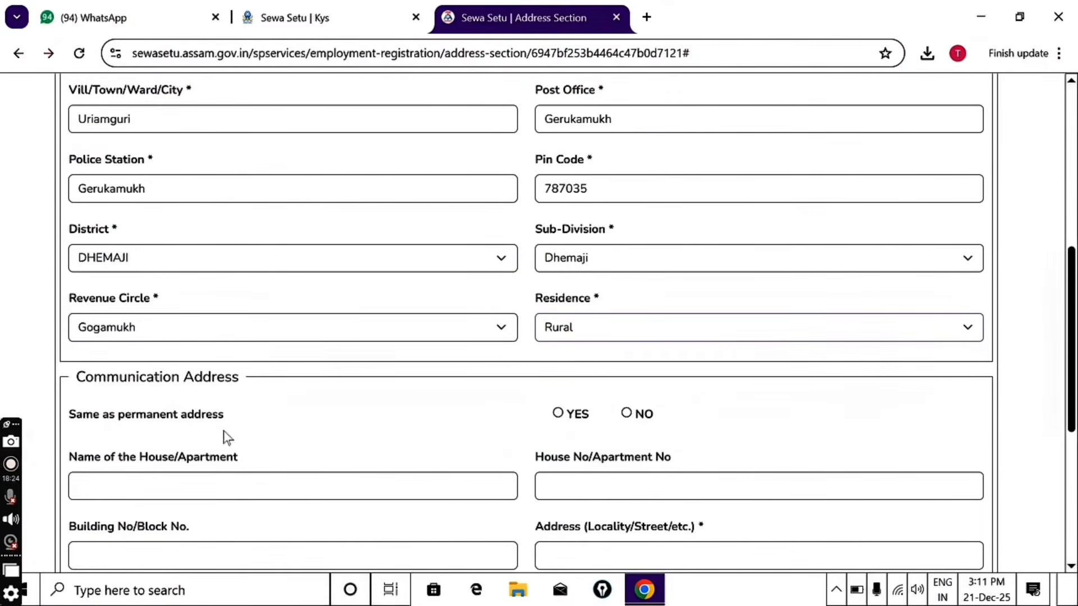
{"action": "left_click", "coordinate": [559, 415]}
{"action": "scroll", "coordinate": [506, 460], "scroll_direction": "down", "scroll_amount": 5}
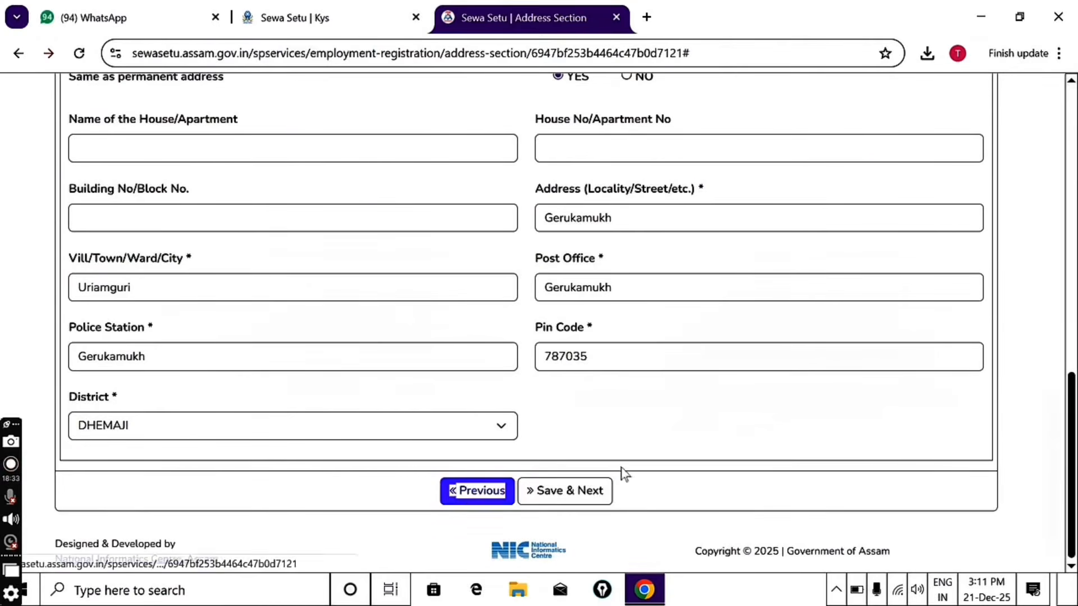
{"action": "left_click", "coordinate": [569, 494]}
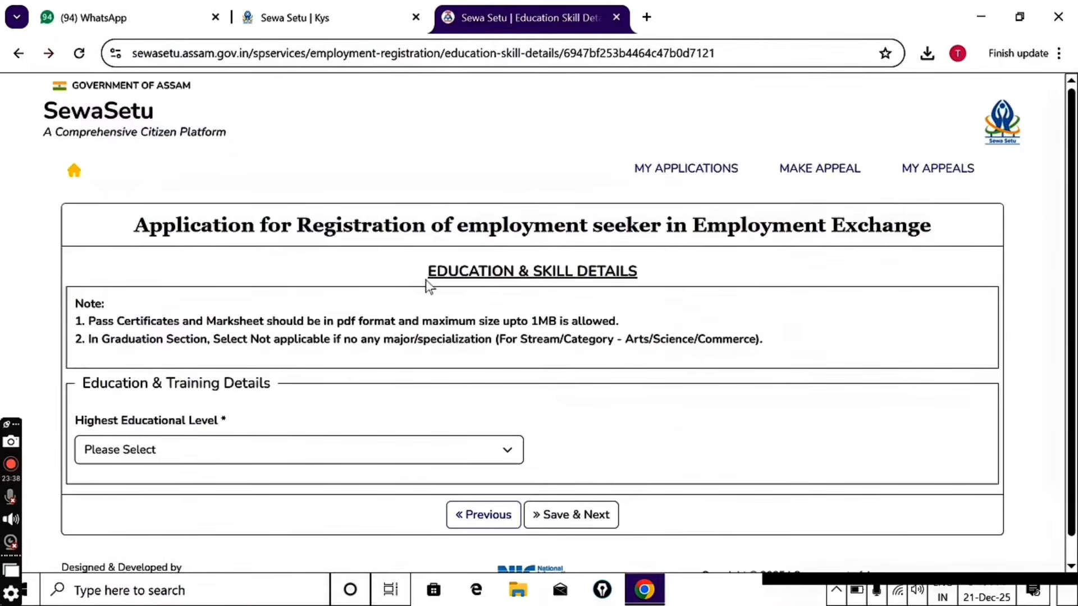
Step: Choose Graduate as highest educational level and scroll through the revealed 10th, 12th and Graduation sections
{"action": "left_click", "coordinate": [170, 447]}
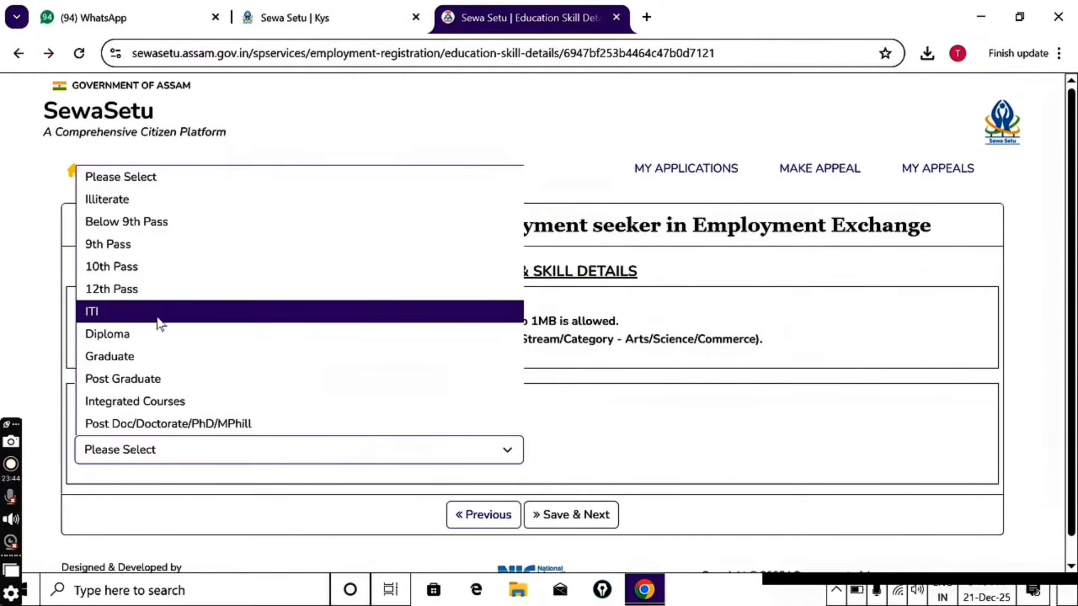
{"action": "left_click", "coordinate": [150, 356]}
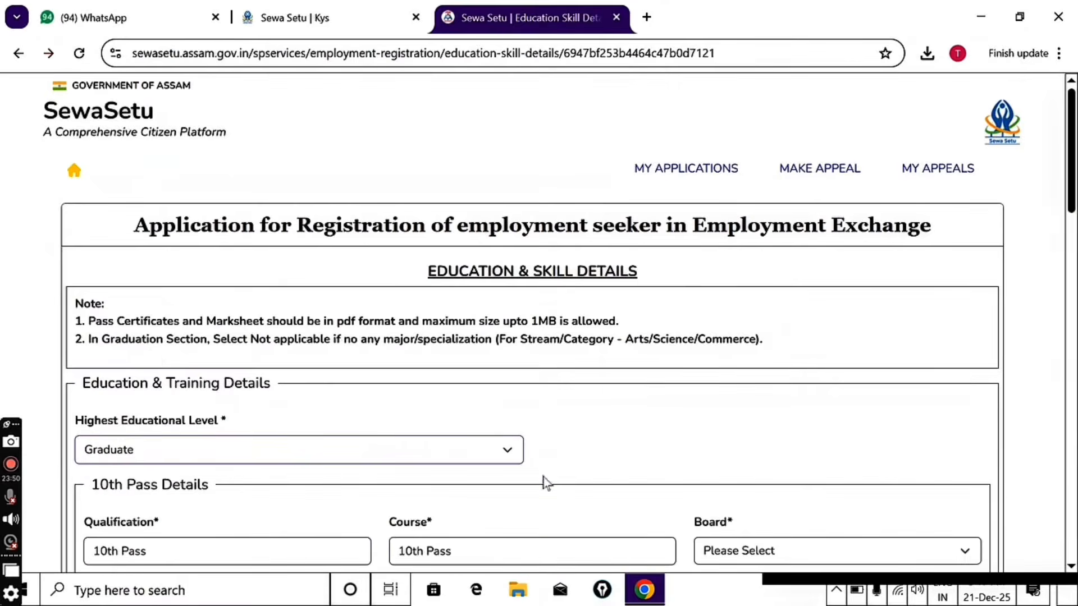
{"action": "scroll", "coordinate": [1074, 157], "scroll_direction": "down", "scroll_amount": 3}
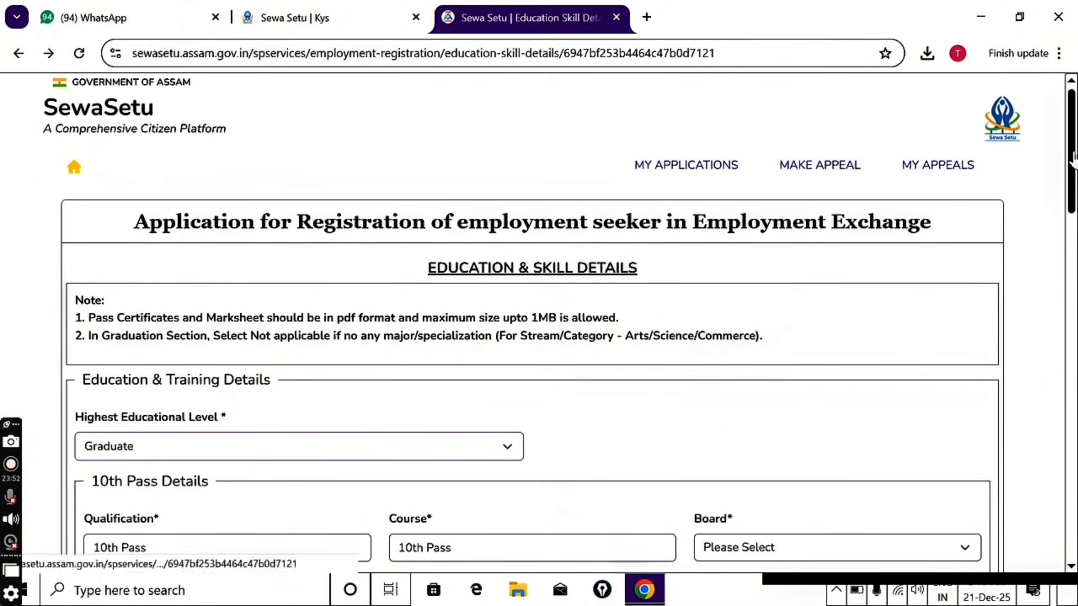
{"action": "left_click_drag", "start_coordinate": [1073, 193], "coordinate": [1074, 220]}
{"action": "left_click_drag", "start_coordinate": [1073, 219], "coordinate": [1073, 494]}
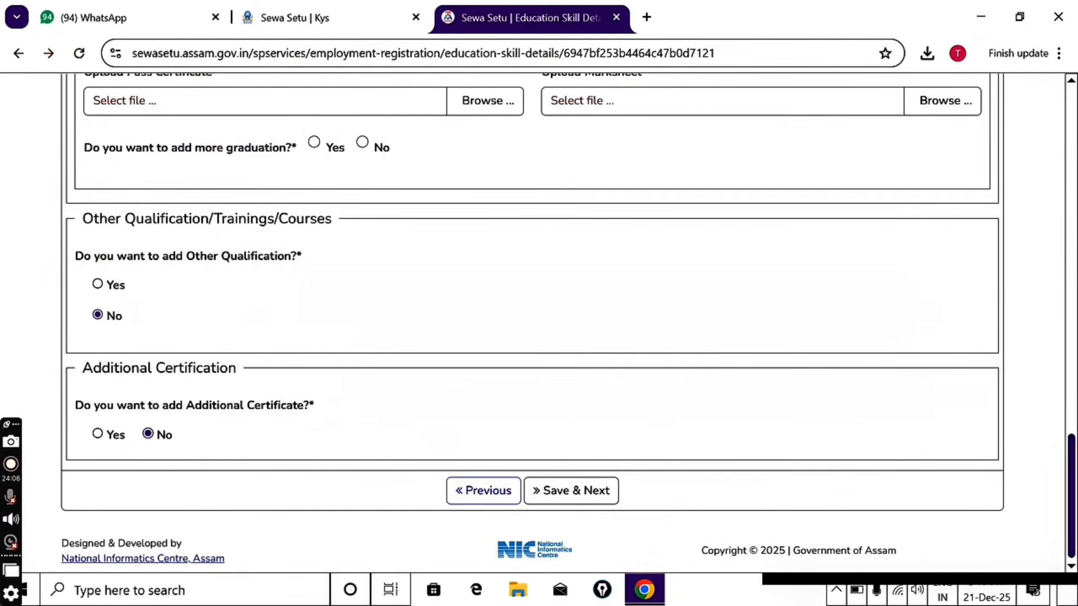
{"action": "scroll", "coordinate": [828, 233], "scroll_direction": "up", "scroll_amount": 20}
Step: Set the 10th pass board to SEBA and start adding its subjects
{"action": "scroll", "coordinate": [828, 233], "scroll_direction": "down", "scroll_amount": 2}
{"action": "left_click", "coordinate": [828, 251]}
{"action": "left_click", "coordinate": [743, 287]}
{"action": "left_click", "coordinate": [145, 312]}
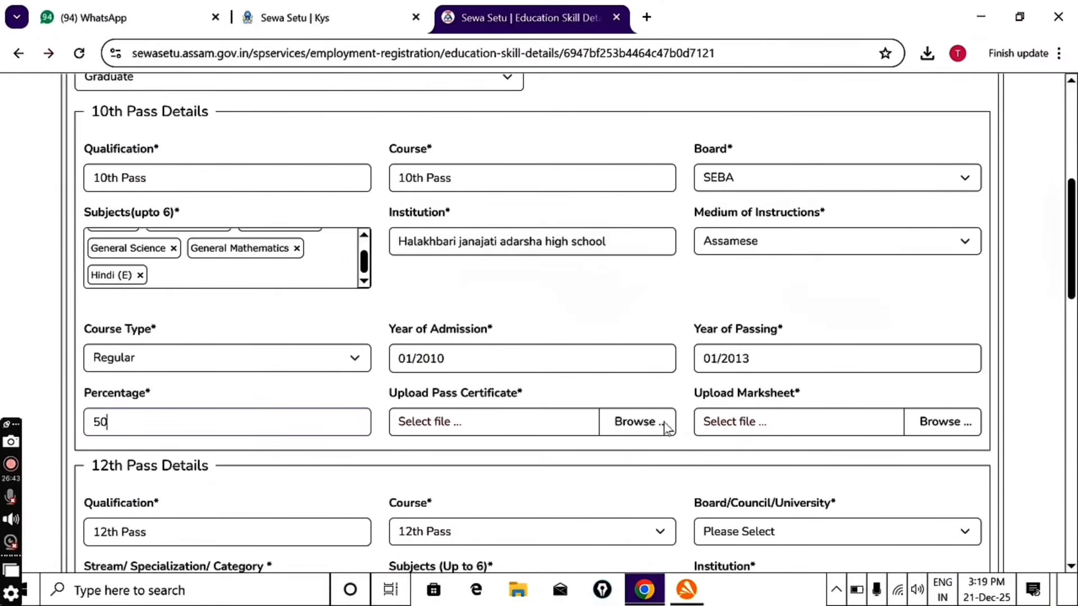
Step: Upload the Seba pass certificate and HSLC Marksheet pdf for the 10th pass
{"action": "left_click", "coordinate": [641, 425]}
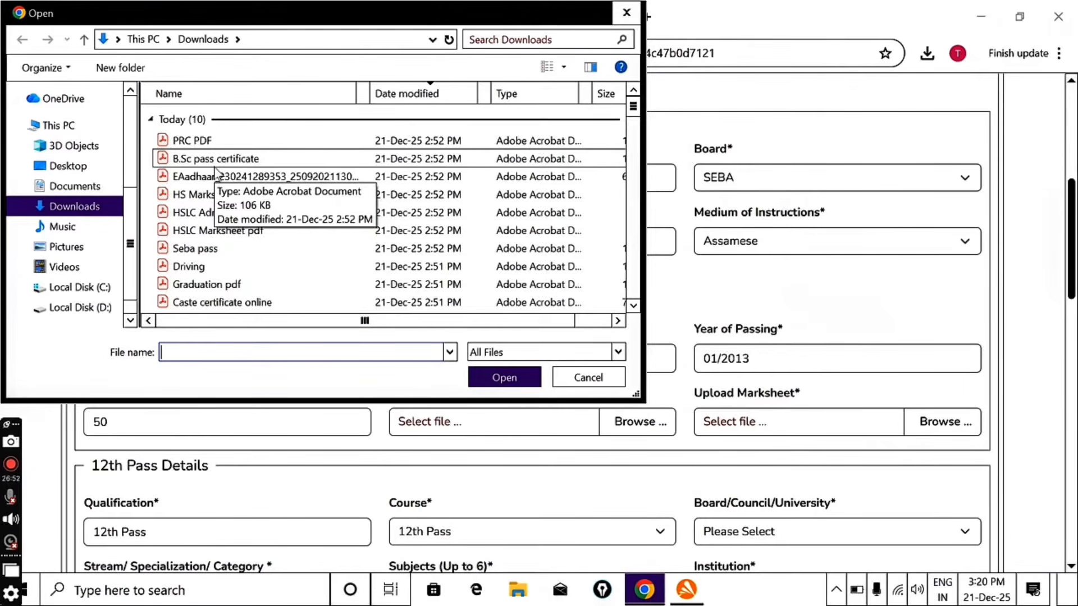
{"action": "scroll", "coordinate": [218, 173], "scroll_direction": "down", "scroll_amount": 2}
{"action": "left_click", "coordinate": [187, 171]}
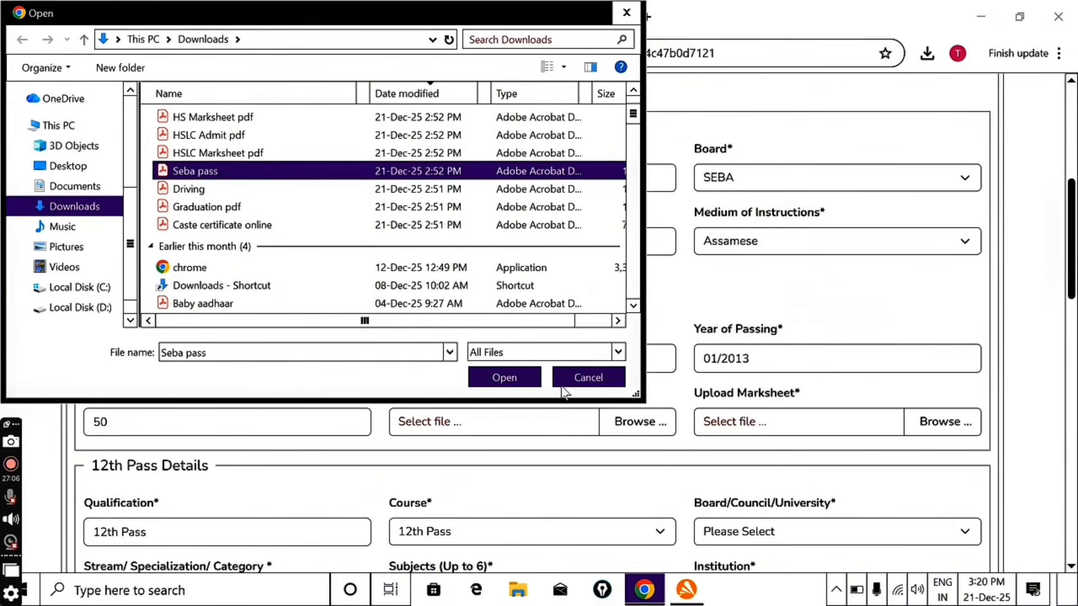
{"action": "left_click", "coordinate": [531, 380]}
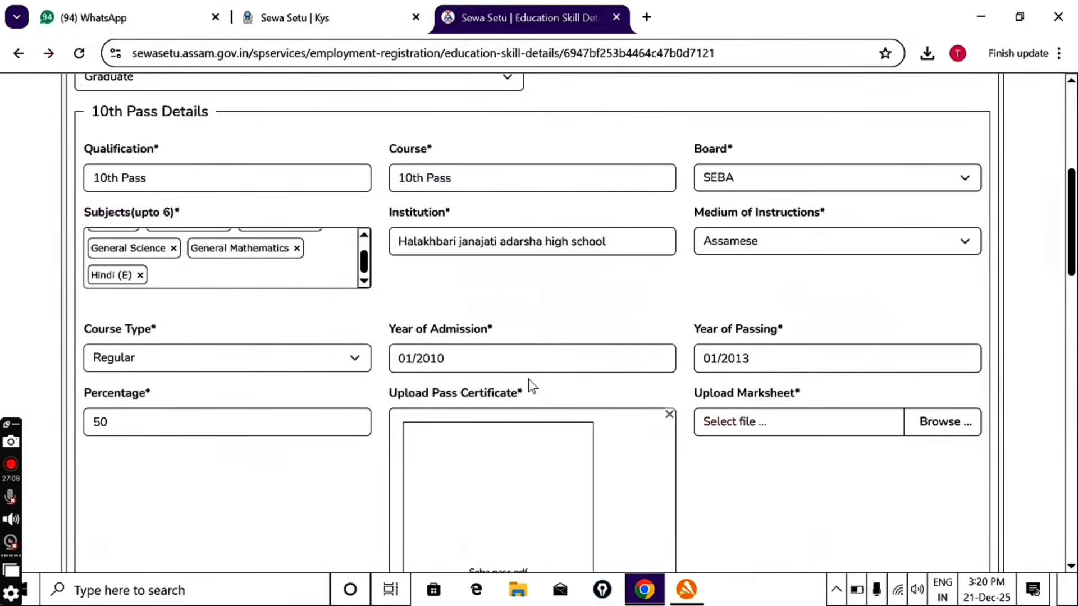
{"action": "left_click", "coordinate": [923, 426]}
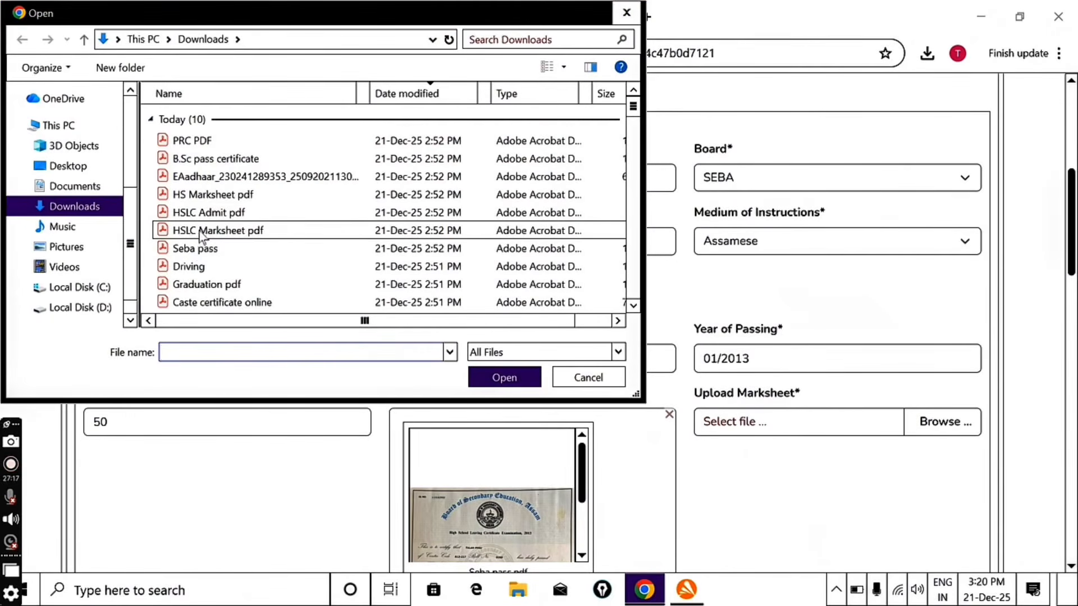
{"action": "left_click", "coordinate": [203, 232]}
{"action": "left_click", "coordinate": [494, 376]}
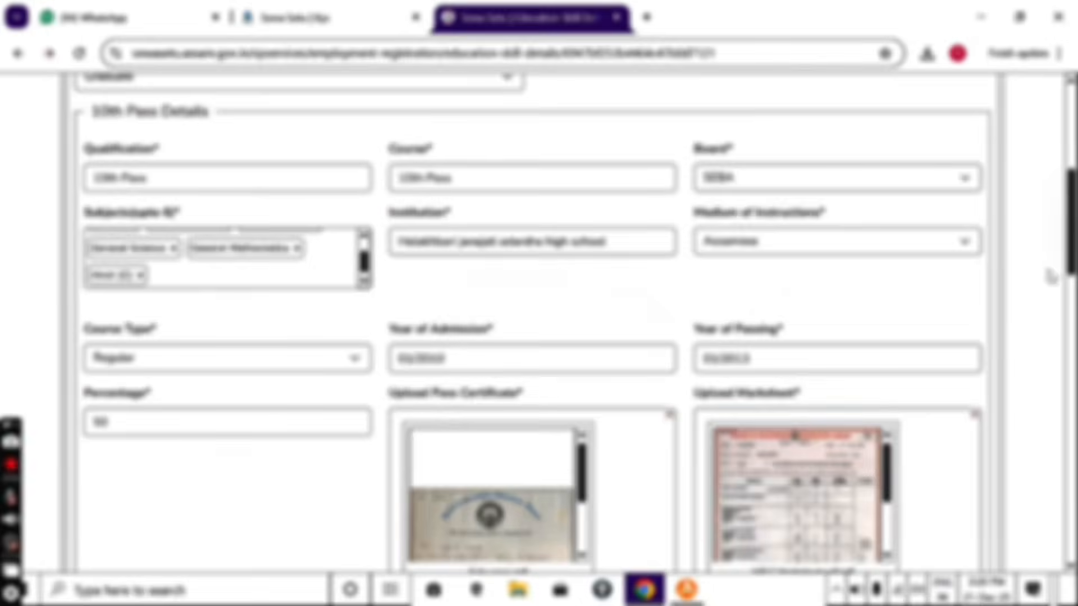
Step: Add Diploma as an other qualification beyond graduation
{"action": "scroll", "coordinate": [1039, 279], "scroll_direction": "down", "scroll_amount": 15}
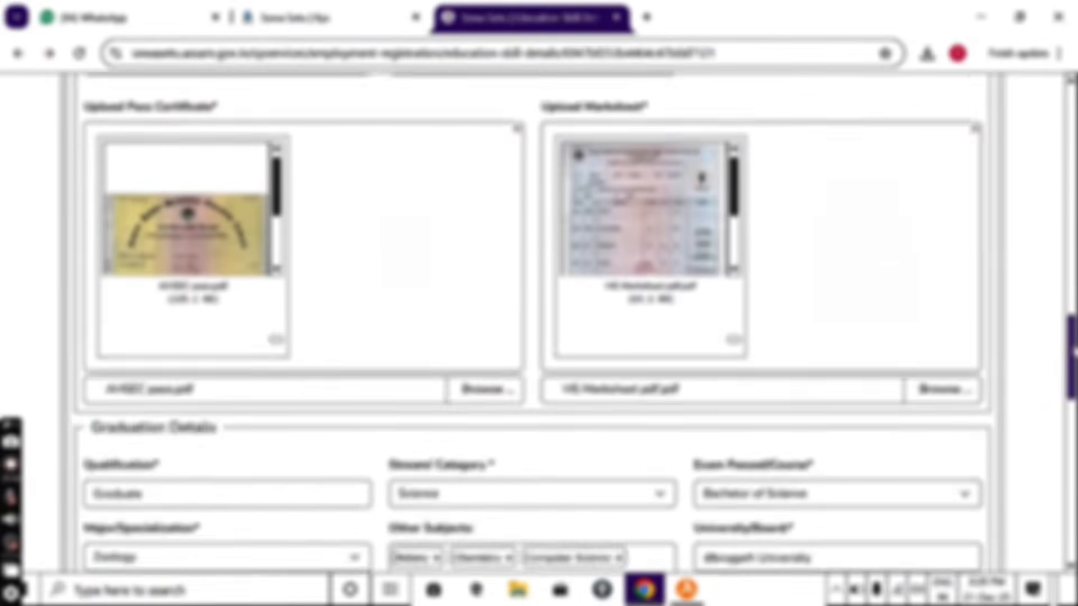
{"action": "scroll", "coordinate": [1039, 279], "scroll_direction": "down", "scroll_amount": 10}
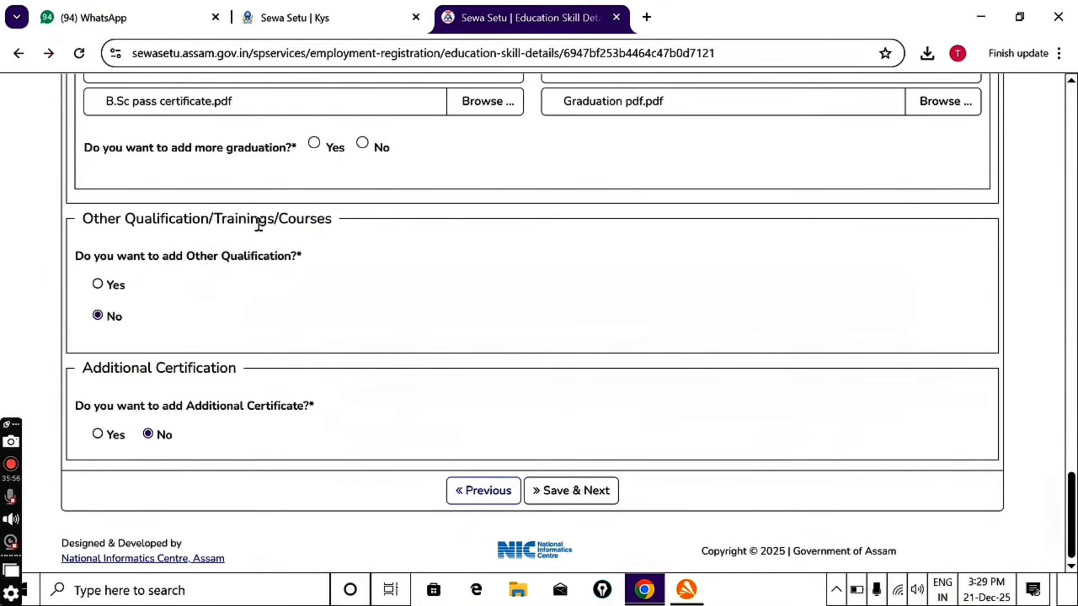
{"action": "left_click", "coordinate": [98, 284]}
{"action": "left_click", "coordinate": [564, 285]}
{"action": "scroll", "coordinate": [566, 291], "scroll_direction": "down", "scroll_amount": 4}
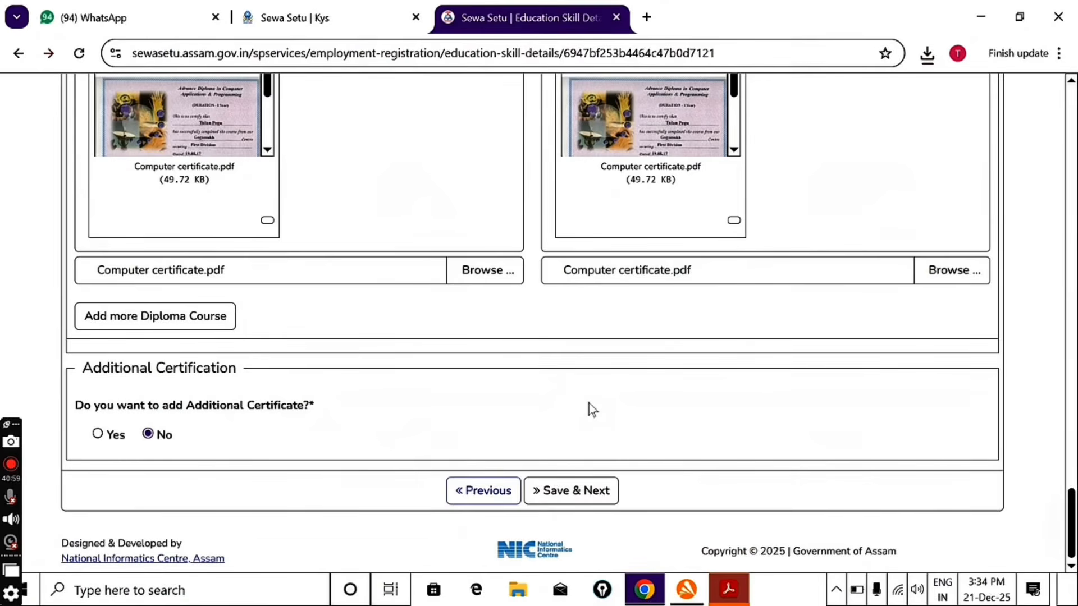
Step: Save the education details, then add Assamese at Expert proficiency as the first language
{"action": "left_click", "coordinate": [568, 494]}
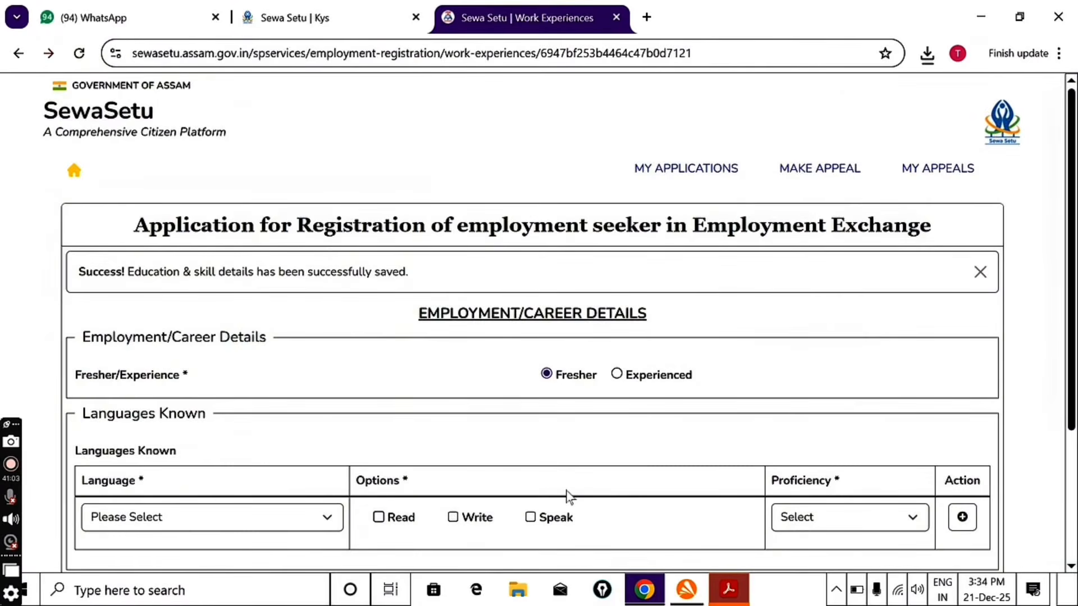
{"action": "scroll", "coordinate": [569, 496], "scroll_direction": "down", "scroll_amount": 1}
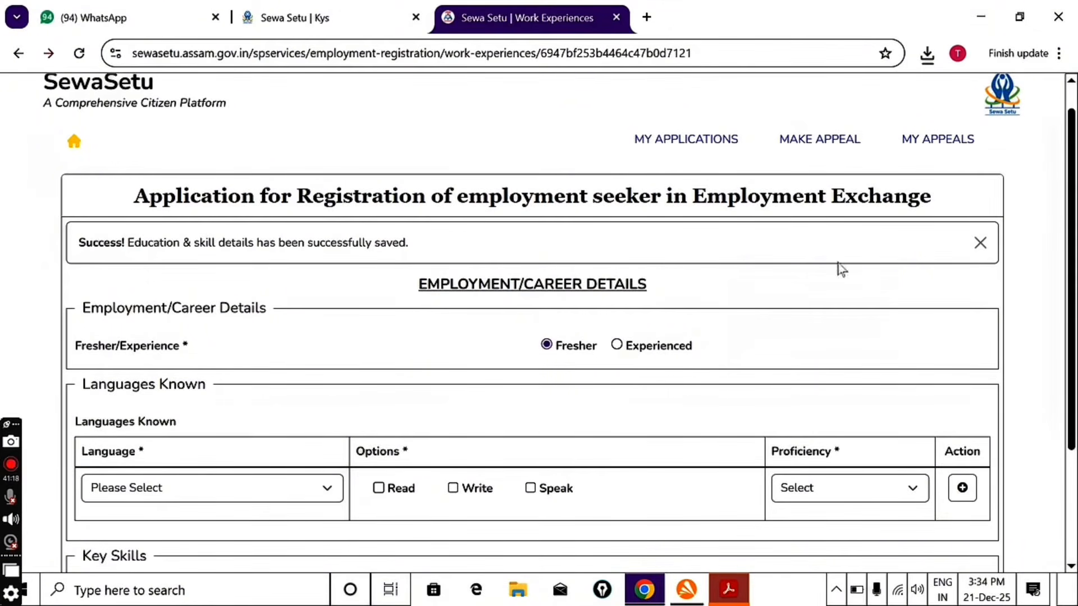
{"action": "scroll", "coordinate": [740, 341], "scroll_direction": "down", "scroll_amount": 3}
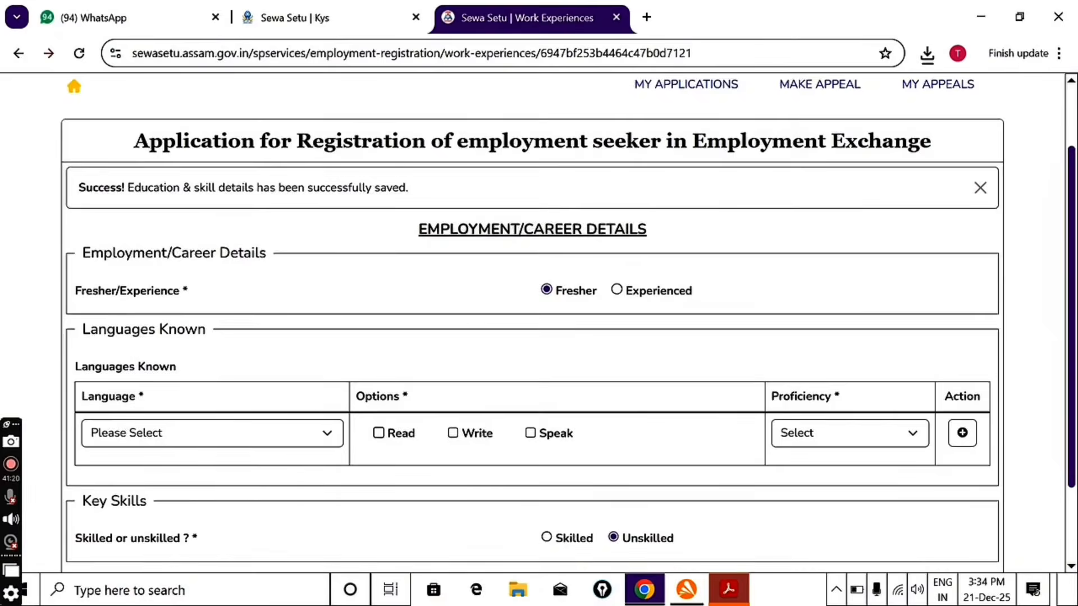
{"action": "left_click", "coordinate": [251, 381]}
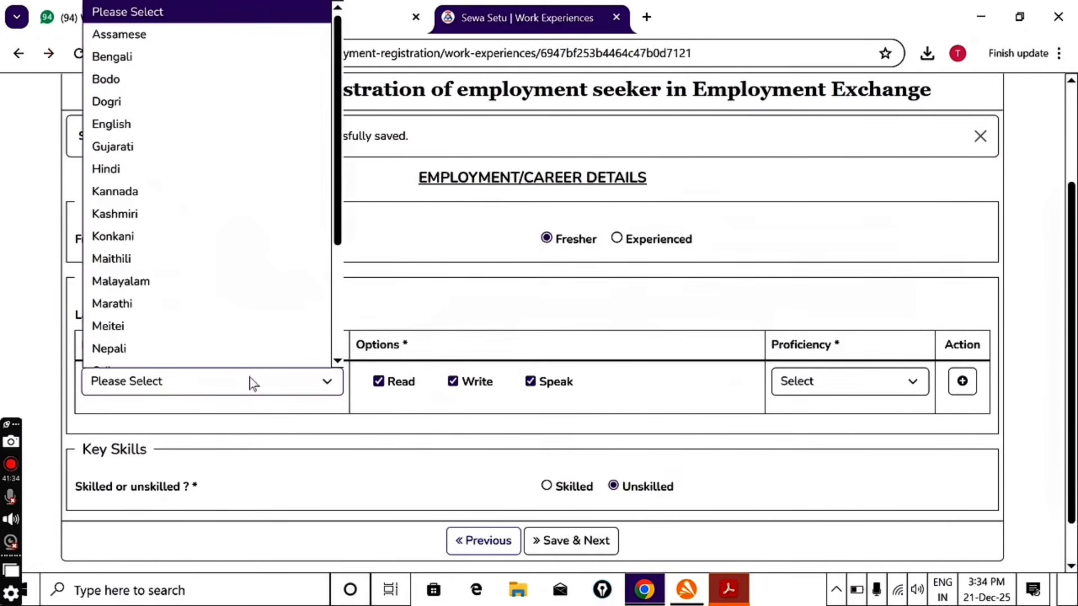
{"action": "key", "text": "Down"}
{"action": "left_click", "coordinate": [128, 385]}
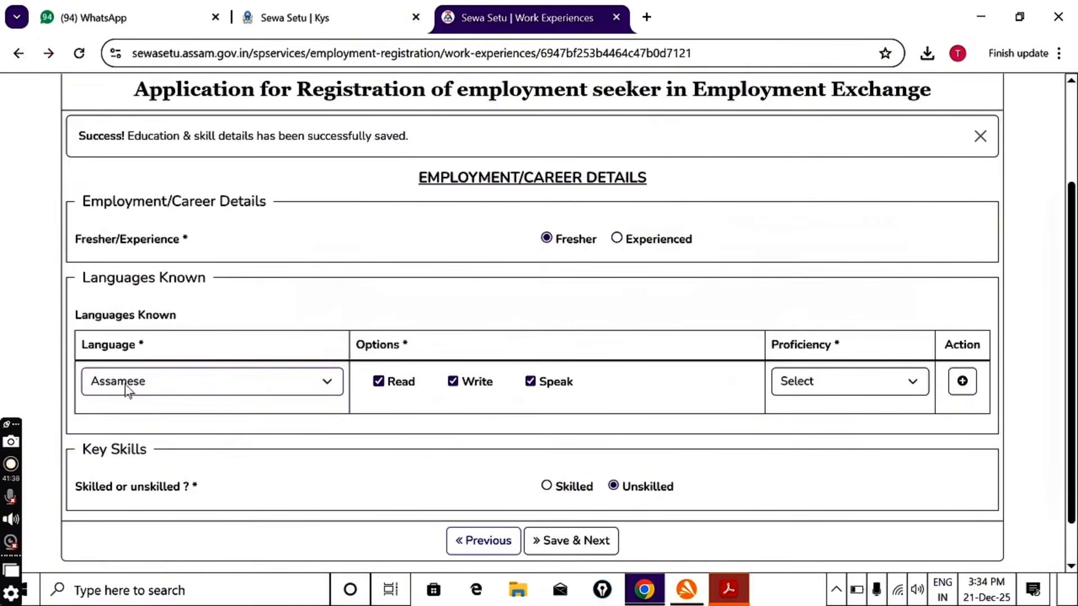
{"action": "left_click", "coordinate": [850, 380]}
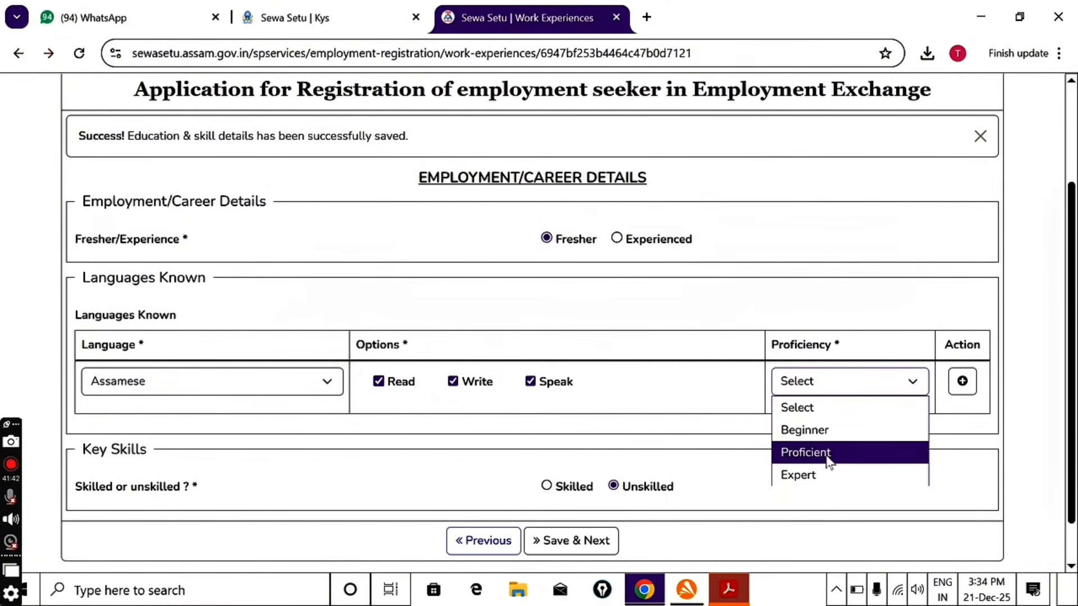
{"action": "left_click", "coordinate": [824, 474]}
Step: Add English with read, write and speak checked at Expert proficiency
{"action": "left_click", "coordinate": [954, 383]}
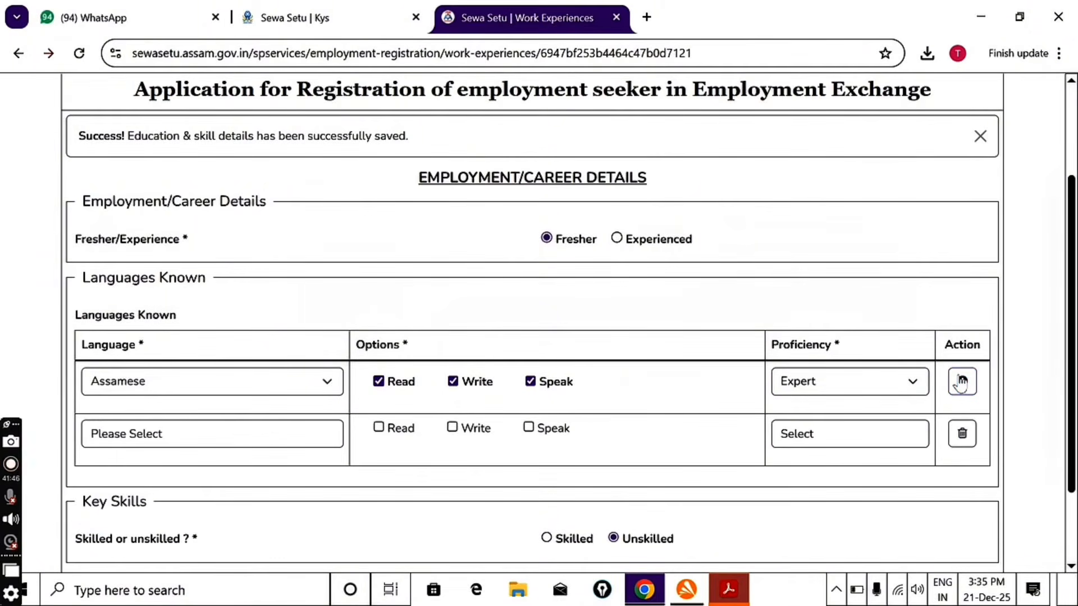
{"action": "left_click", "coordinate": [144, 434]}
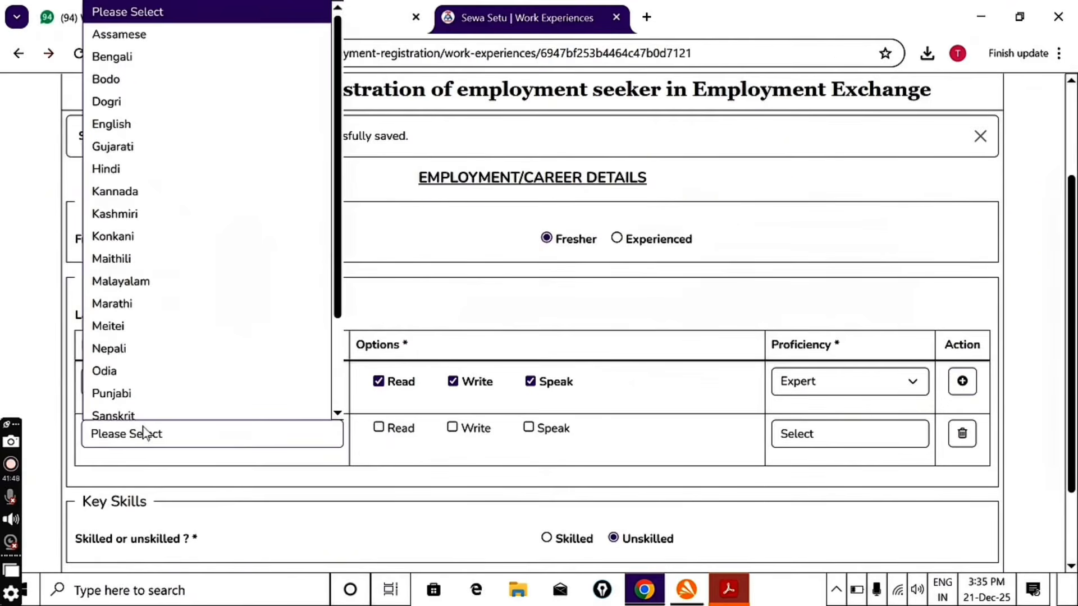
{"action": "key", "text": "e"}
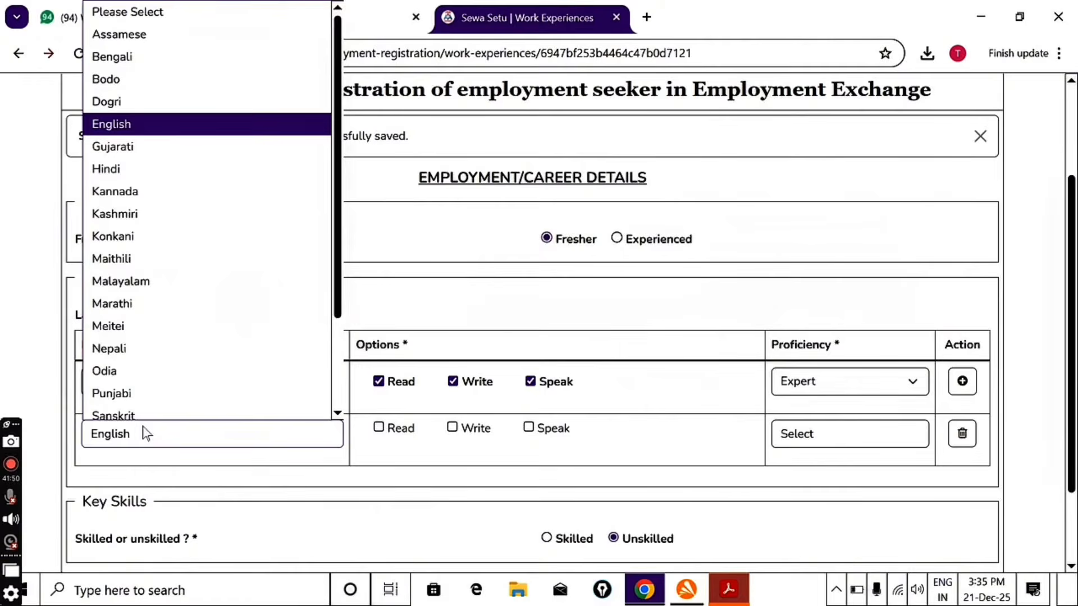
{"action": "key", "text": "Return"}
{"action": "left_click", "coordinate": [378, 428]}
{"action": "left_click", "coordinate": [452, 428]}
{"action": "left_click", "coordinate": [528, 428]}
{"action": "left_click", "coordinate": [850, 434]}
{"action": "left_click", "coordinate": [797, 524]}
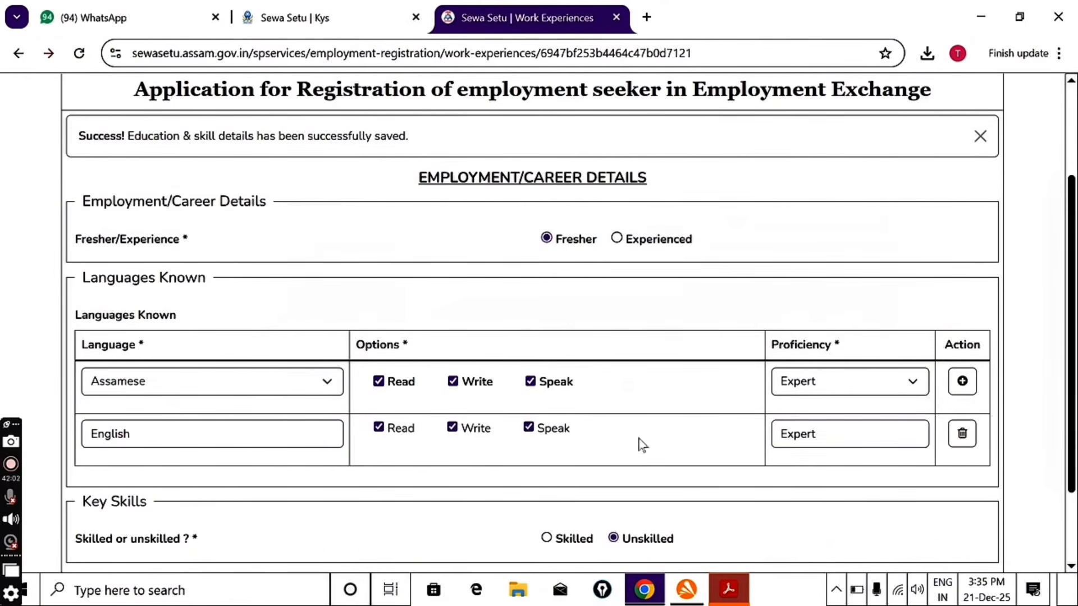
Step: Add Hindi with read, write and speak checked at Expert proficiency
{"action": "left_click", "coordinate": [963, 381]}
{"action": "left_click", "coordinate": [145, 486]}
{"action": "key", "text": "h"}
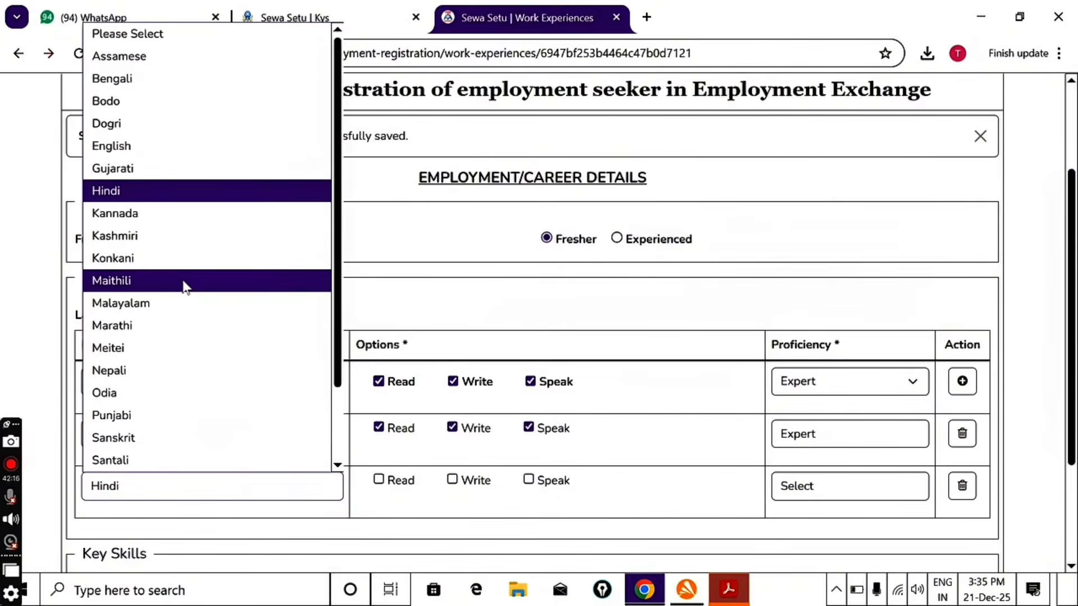
{"action": "left_click", "coordinate": [135, 191]}
{"action": "left_click", "coordinate": [378, 480]}
{"action": "left_click", "coordinate": [452, 480]}
{"action": "left_click", "coordinate": [528, 480]}
{"action": "left_click", "coordinate": [775, 486]}
{"action": "left_click", "coordinate": [797, 463]}
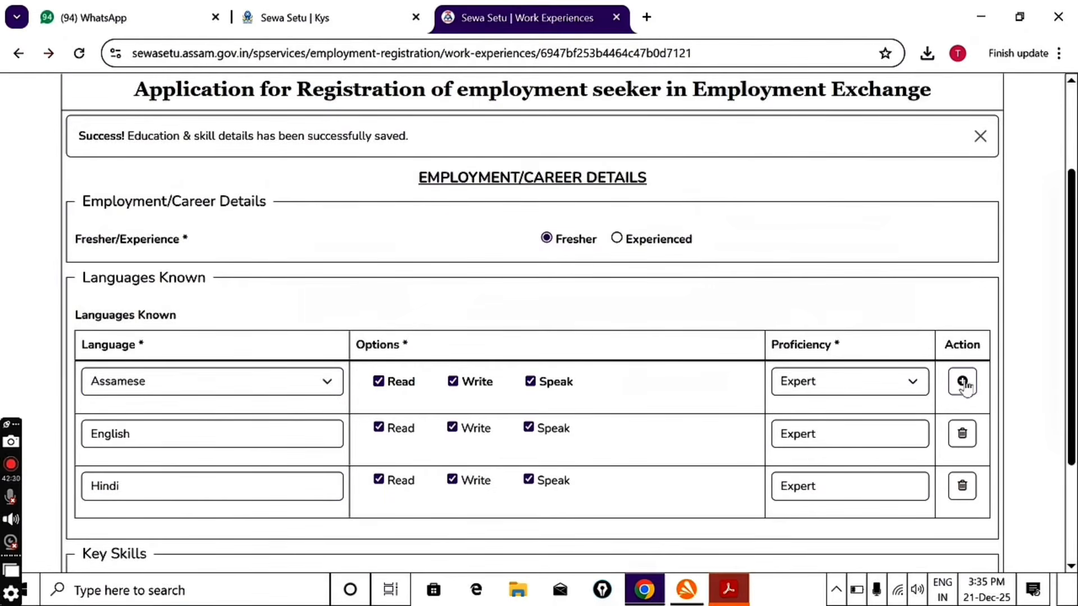
Step: Remove the extra empty language row, keep Unskilled, and save the career details
{"action": "left_click", "coordinate": [962, 383]}
{"action": "scroll", "coordinate": [1073, 198], "scroll_direction": "down", "scroll_amount": 1}
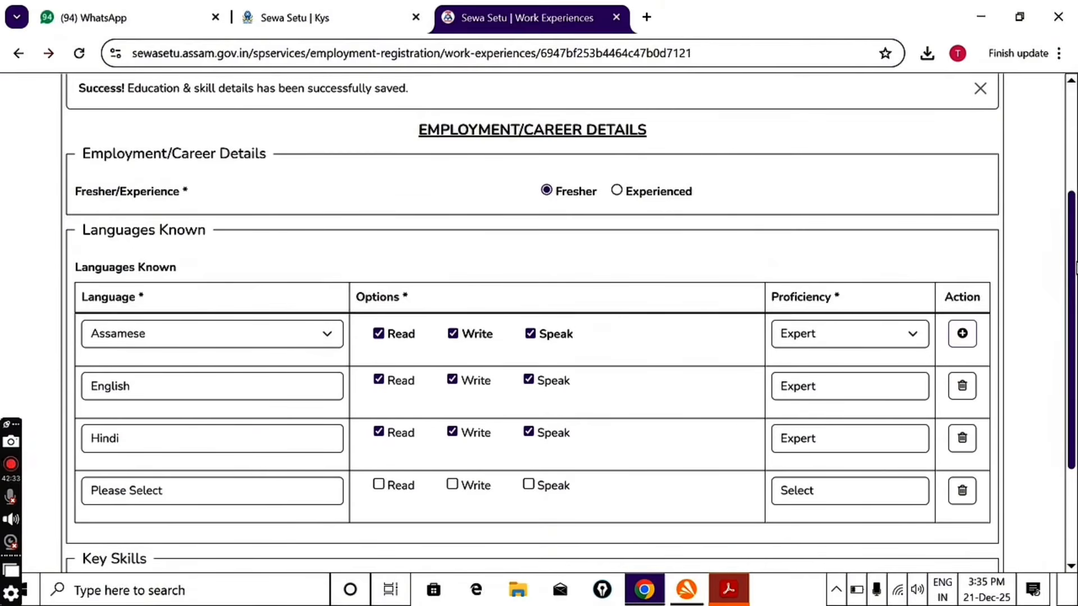
{"action": "left_click", "coordinate": [962, 488]}
{"action": "scroll", "coordinate": [1073, 416], "scroll_direction": "down", "scroll_amount": 2}
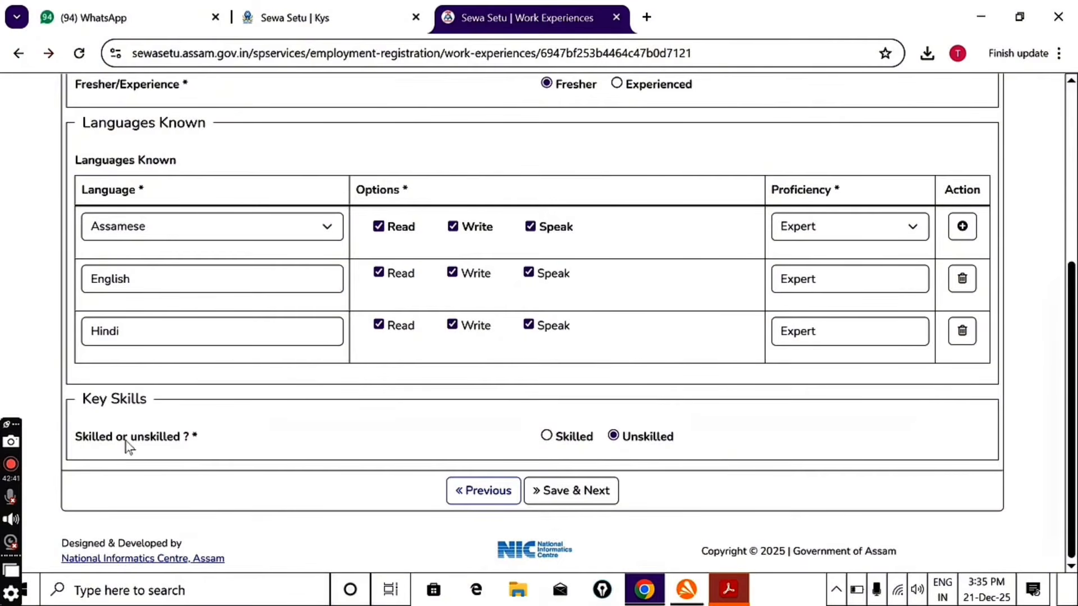
{"action": "left_click", "coordinate": [546, 436]}
{"action": "left_click", "coordinate": [614, 437]}
{"action": "left_click", "coordinate": [537, 492]}
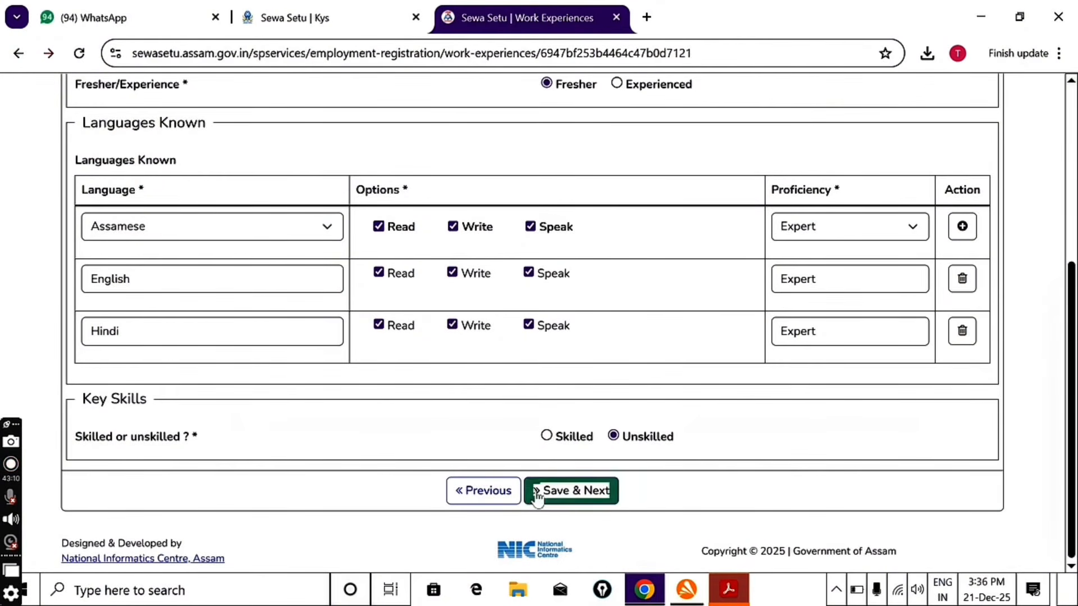
{"action": "left_click", "coordinate": [567, 492]}
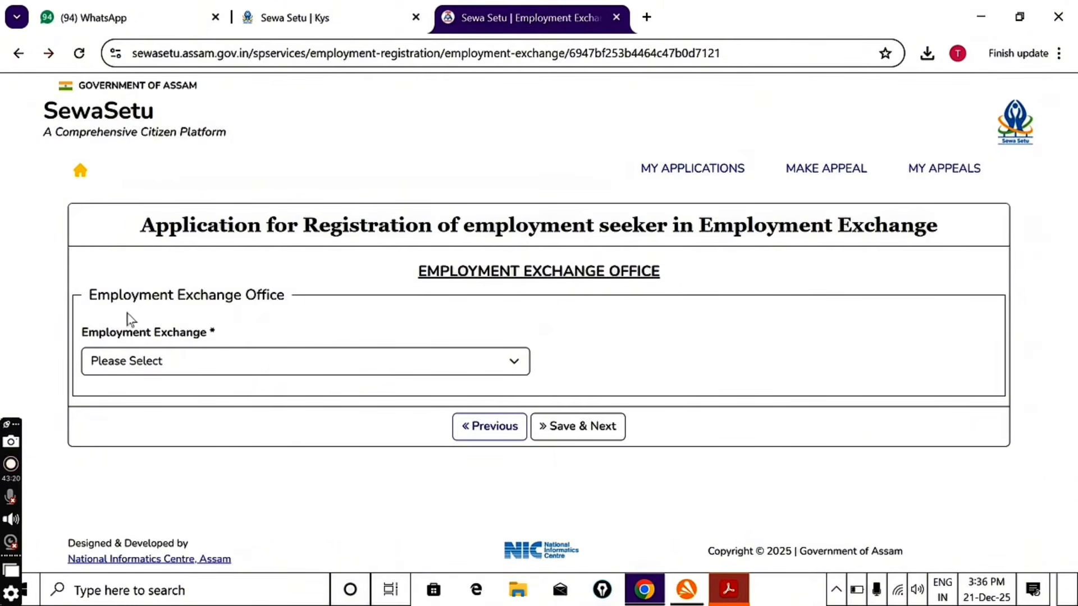
Step: Select District Employment Exchange- Dhemaji as the exchange office and save
{"action": "left_click", "coordinate": [123, 362]}
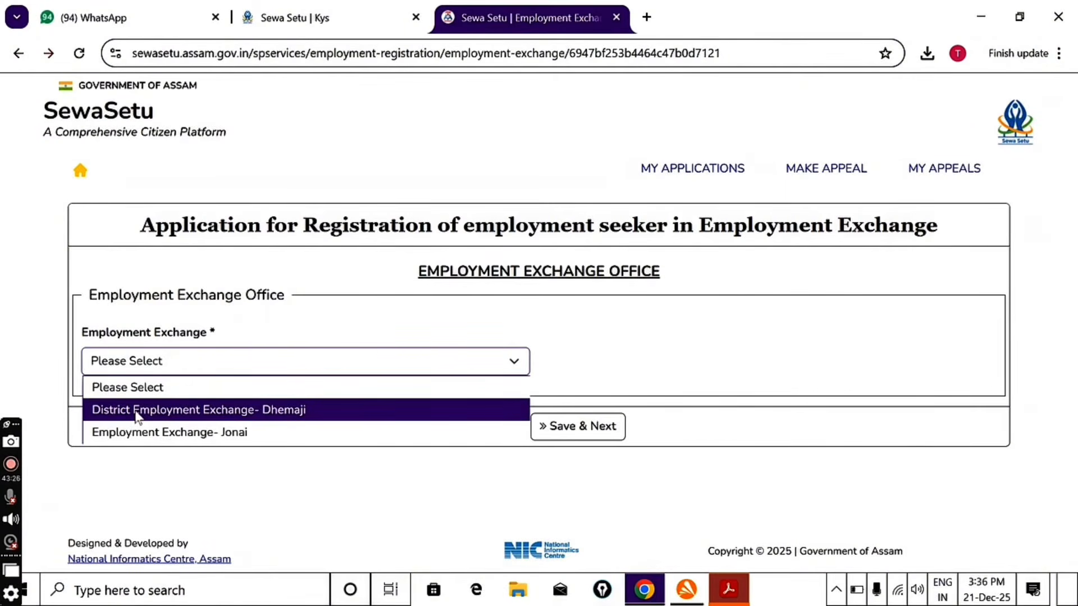
{"action": "left_click", "coordinate": [210, 418]}
{"action": "left_click", "coordinate": [578, 428]}
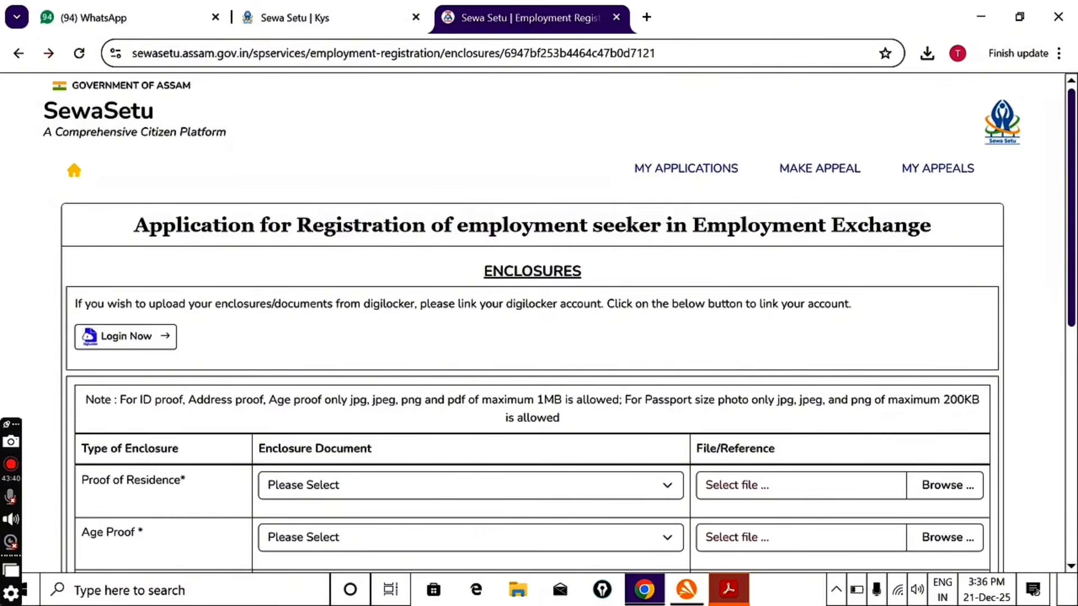
Step: Scroll through the Enclosures page to review the required documents
{"action": "scroll", "coordinate": [1071, 225], "scroll_direction": "down", "scroll_amount": 2}
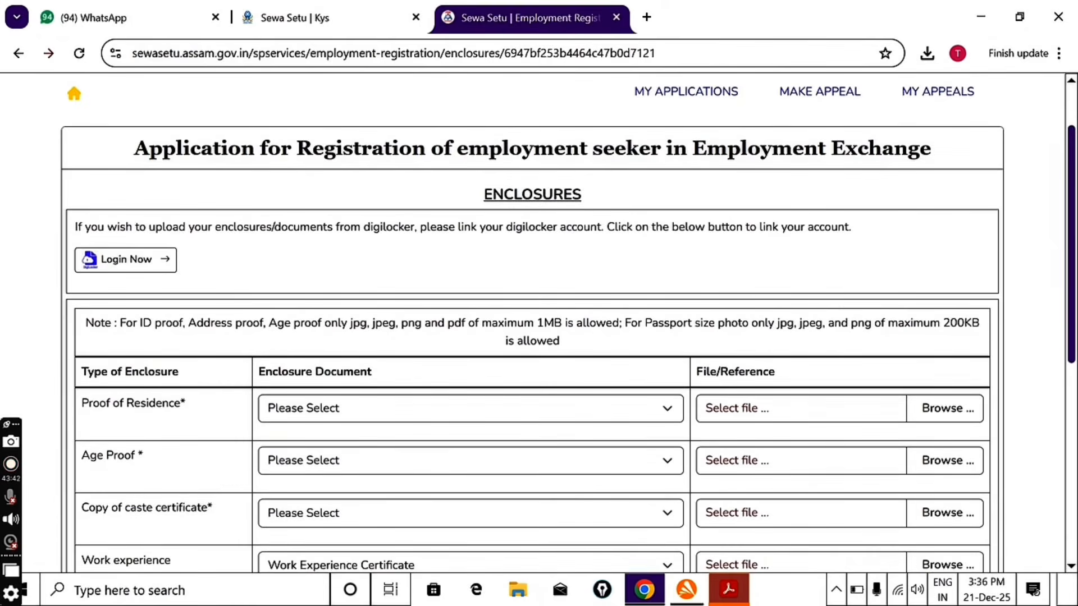
{"action": "scroll", "coordinate": [539, 323], "scroll_direction": "down", "scroll_amount": 1}
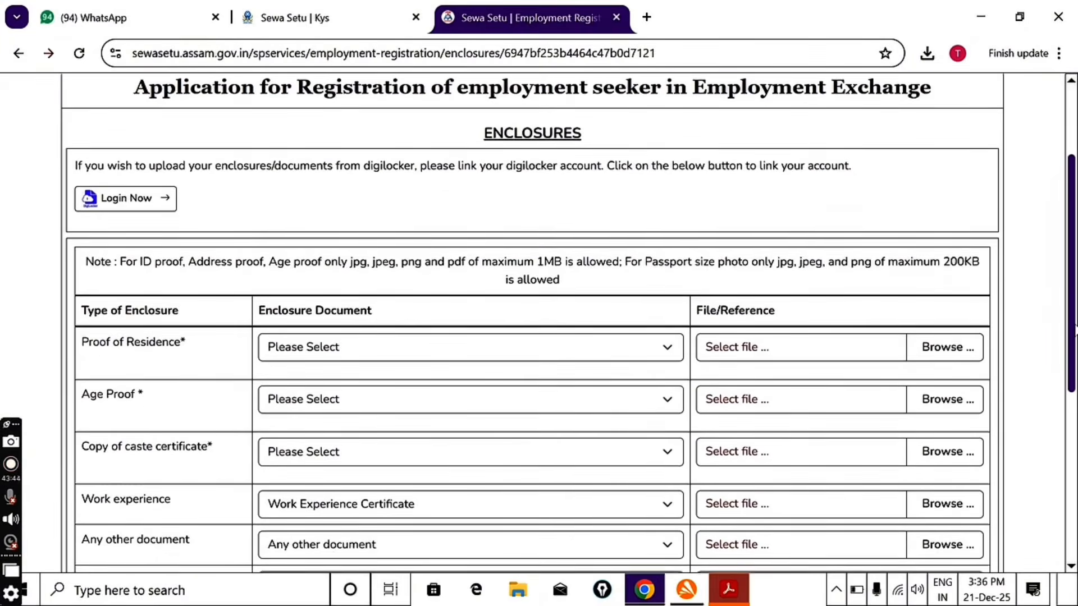
{"action": "scroll", "coordinate": [538, 322], "scroll_direction": "down", "scroll_amount": 2}
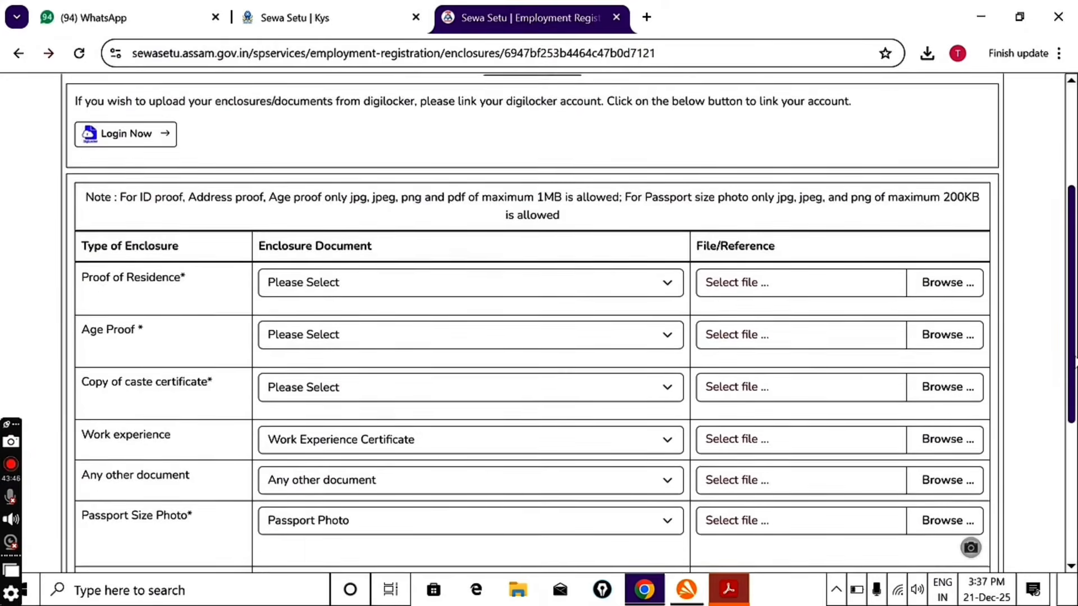
{"action": "scroll", "coordinate": [539, 323], "scroll_direction": "down", "scroll_amount": 1}
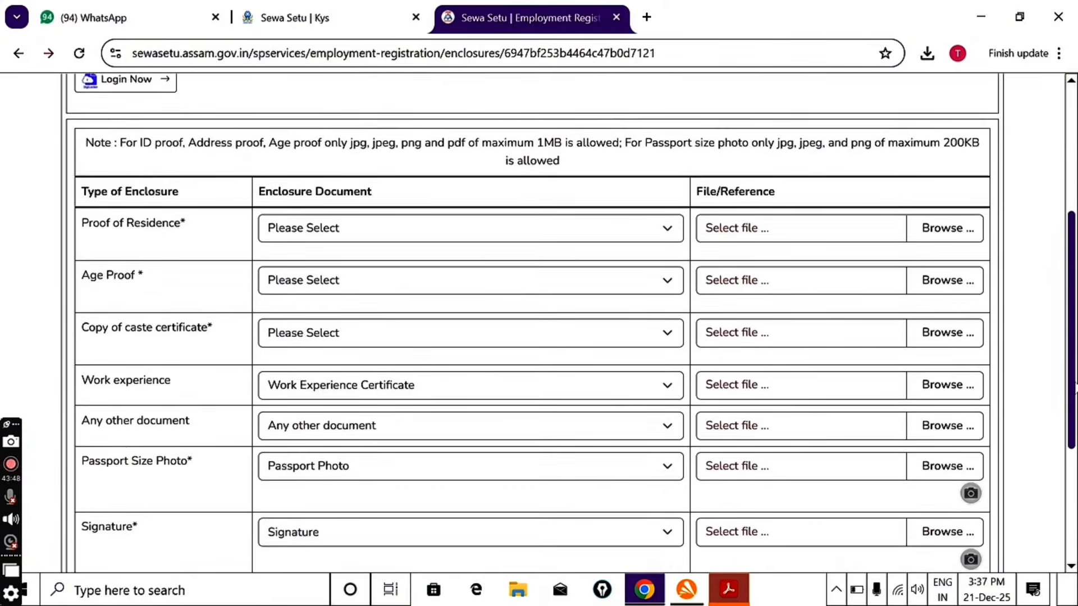
{"action": "scroll", "coordinate": [539, 323], "scroll_direction": "down", "scroll_amount": 1}
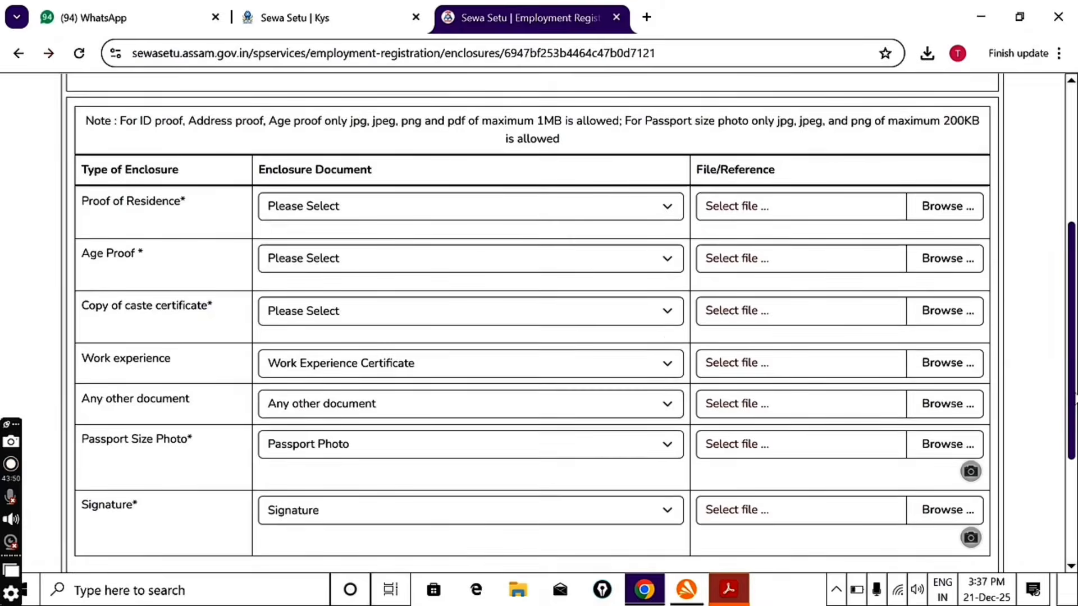
{"action": "scroll", "coordinate": [1071, 457], "scroll_direction": "down", "scroll_amount": 2}
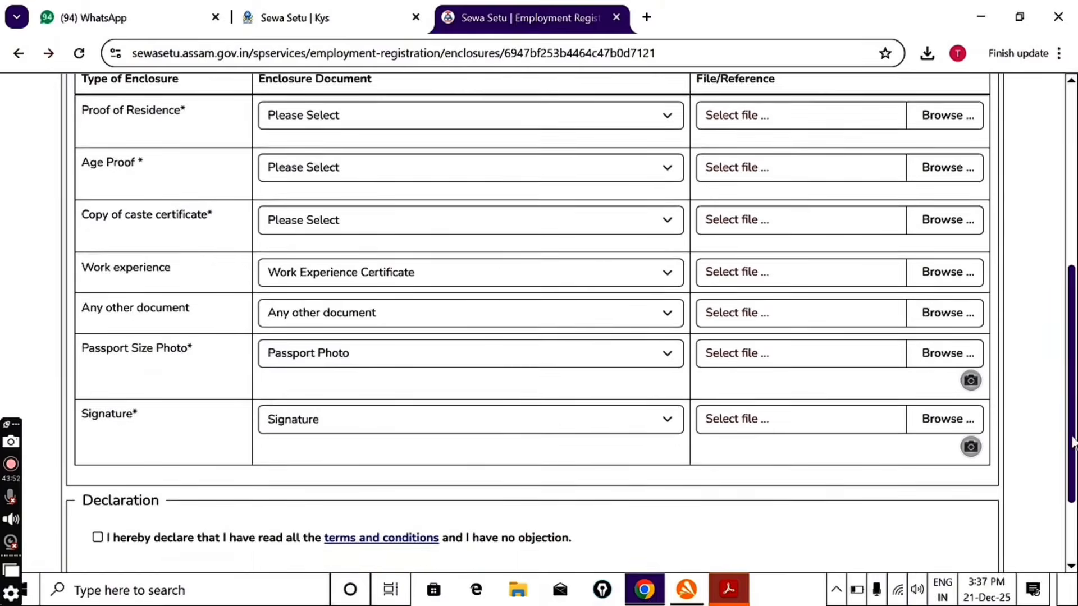
{"action": "left_click_drag", "start_coordinate": [1071, 457], "coordinate": [1071, 486]}
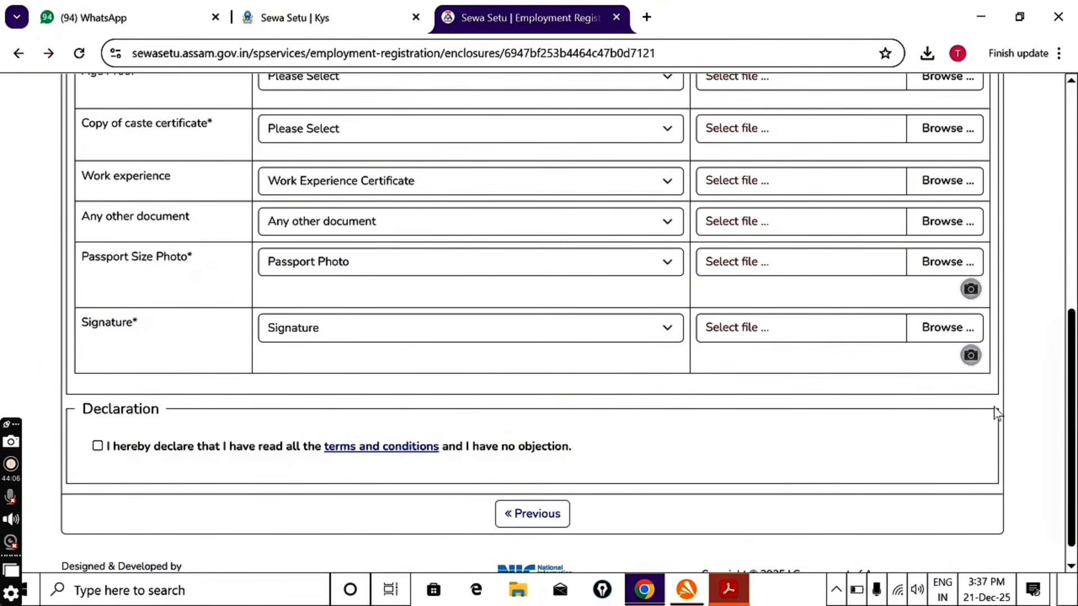
{"action": "scroll", "coordinate": [570, 323], "scroll_direction": "up", "scroll_amount": 5}
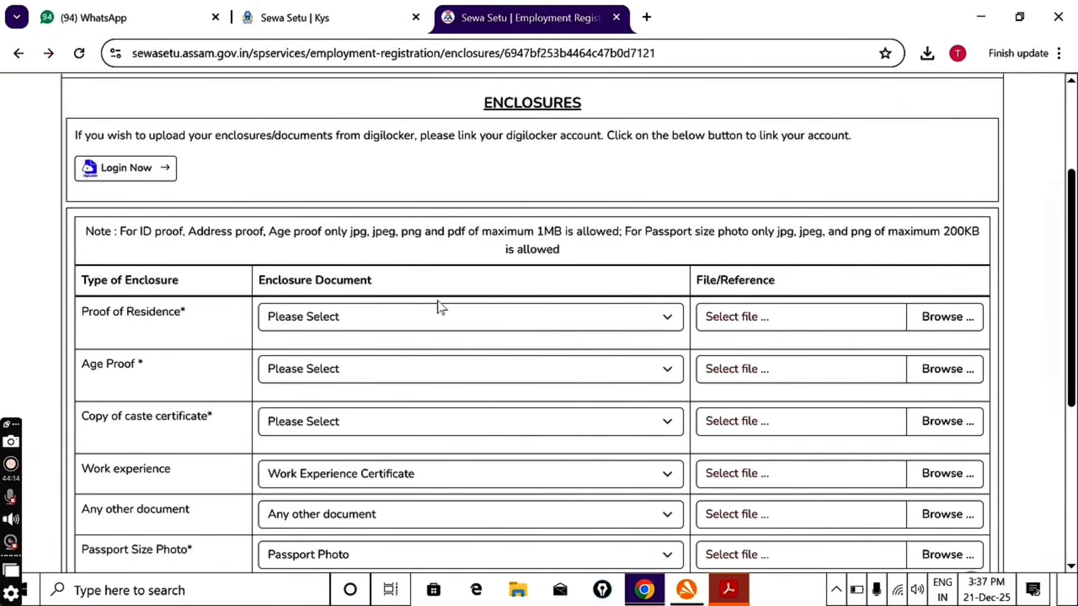
Step: Choose the proof of residence document type, accept the declaration, and open the Application Preview
{"action": "left_click", "coordinate": [421, 317]}
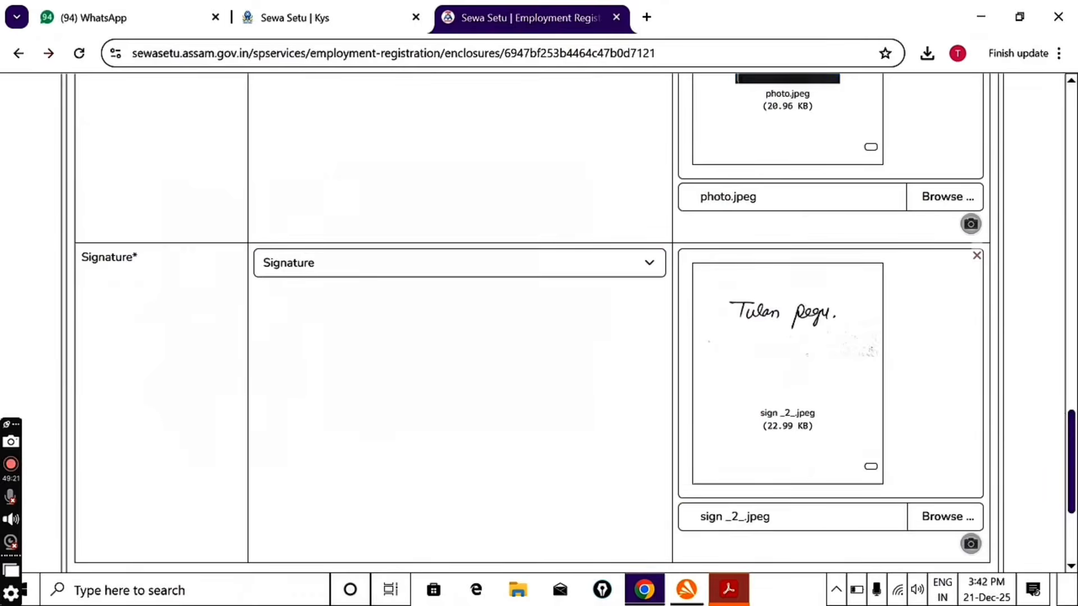
{"action": "scroll", "coordinate": [523, 403], "scroll_direction": "down", "scroll_amount": 3}
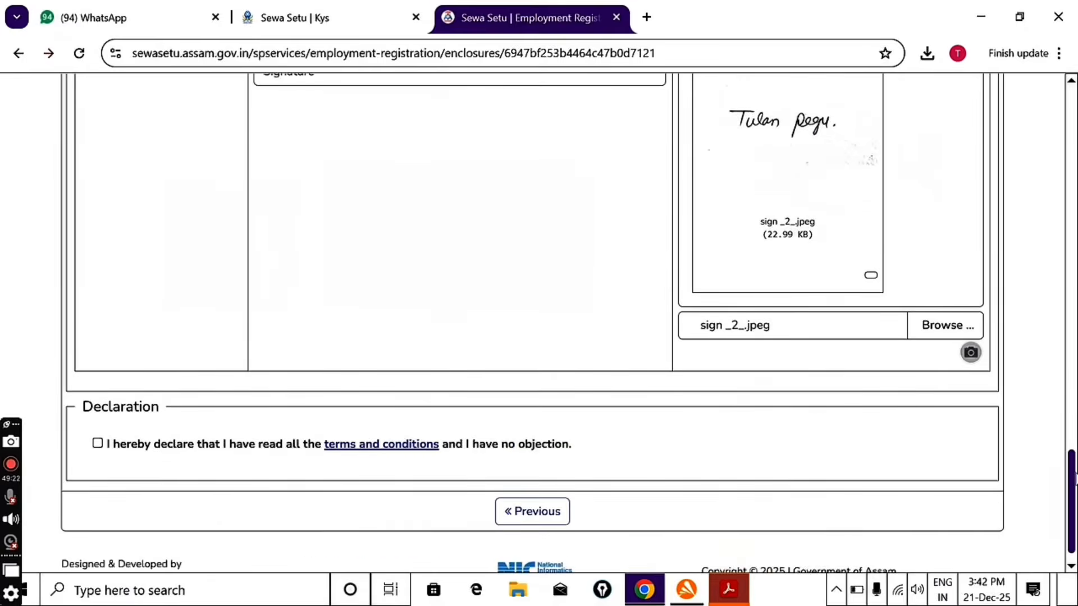
{"action": "left_click", "coordinate": [97, 444]}
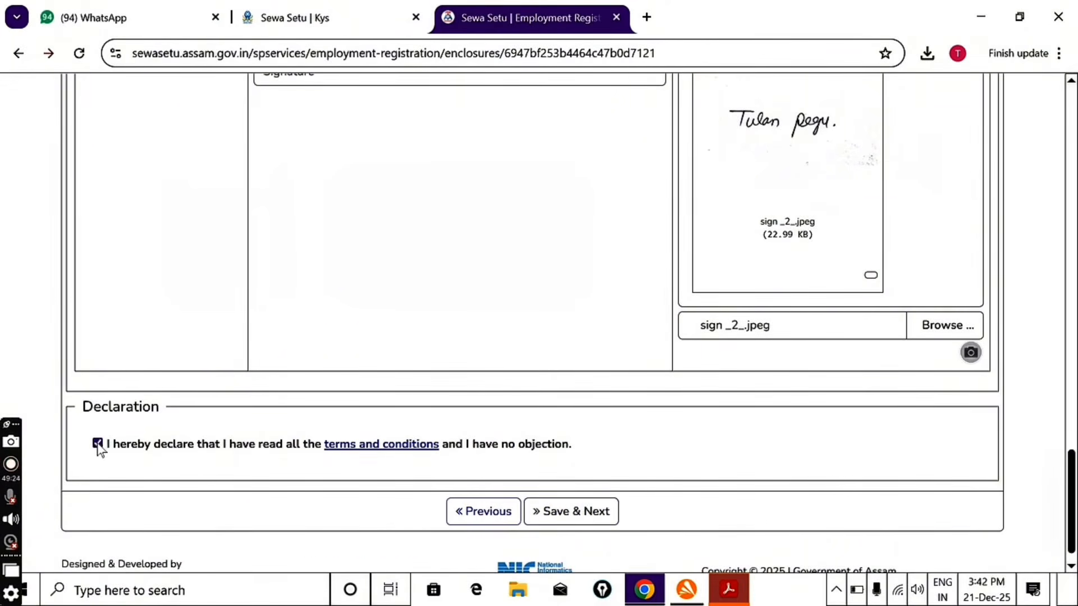
{"action": "left_click", "coordinate": [582, 518]}
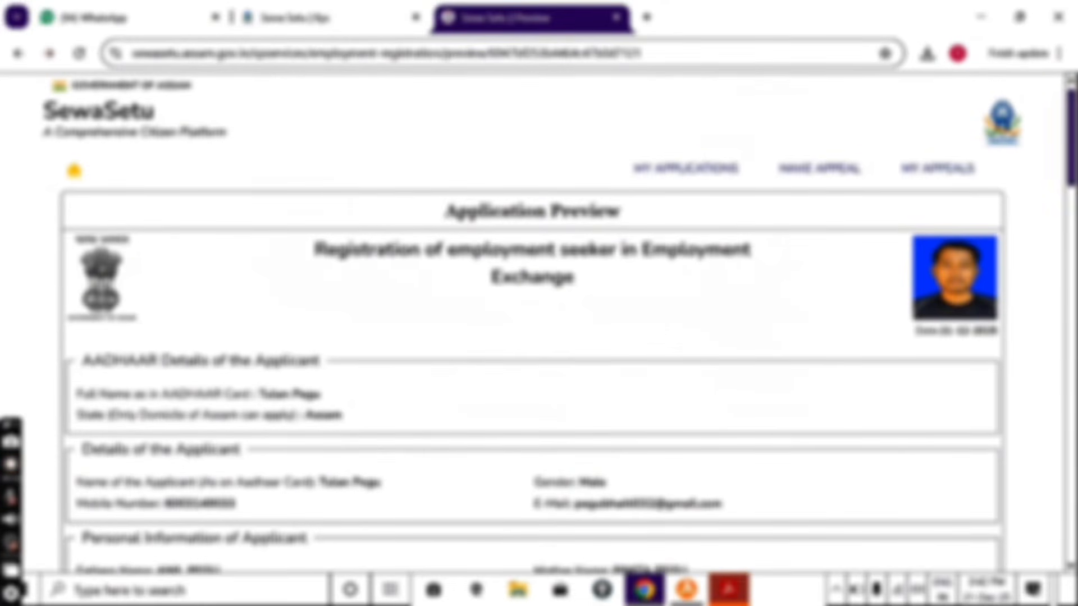
Step: Proceed from the preview through Make Payment to pay the ₹10 convenience charge
{"action": "left_click_drag", "start_coordinate": [1071, 119], "coordinate": [1075, 494]}
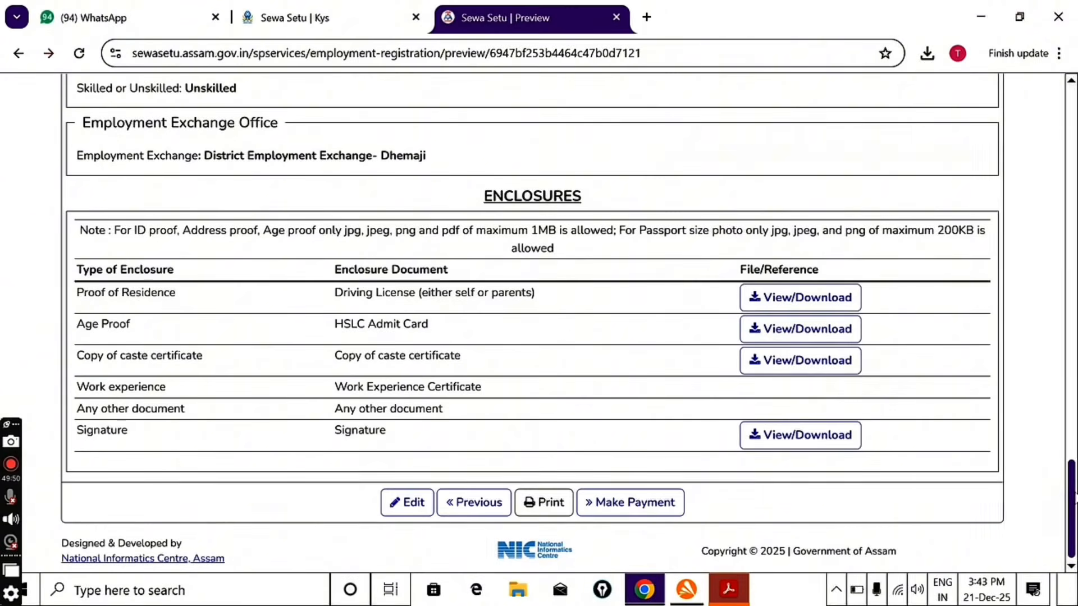
{"action": "left_click", "coordinate": [627, 503]}
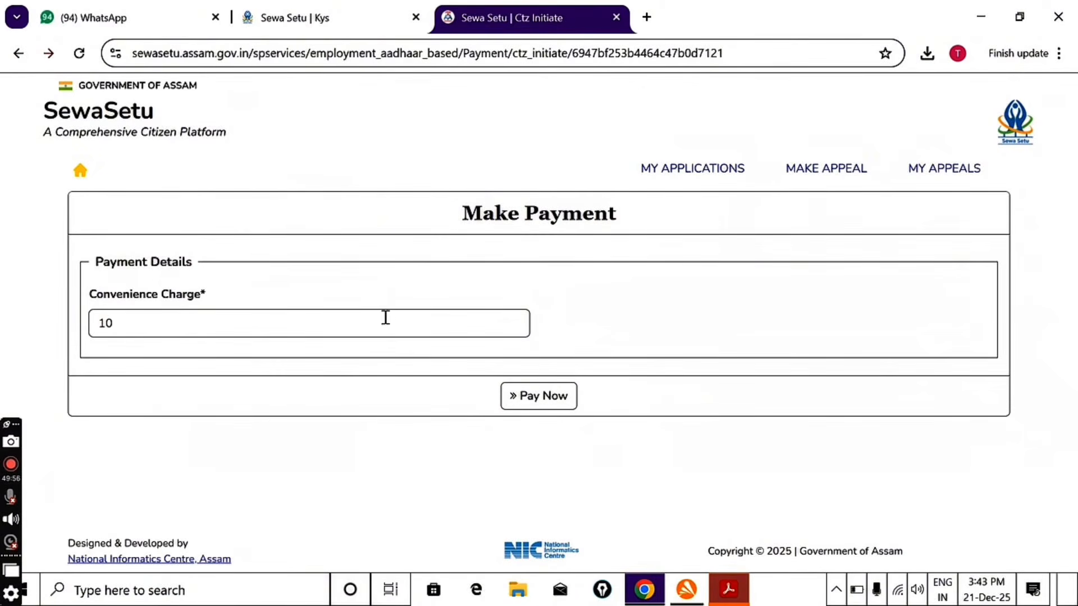
{"action": "left_click", "coordinate": [521, 393]}
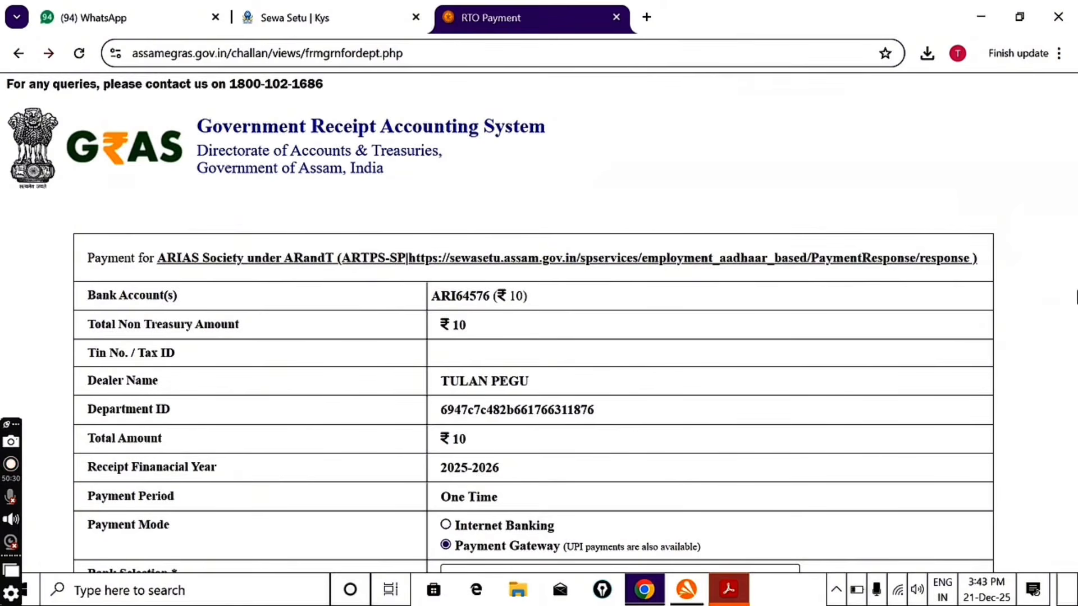
Step: Pay the ₹10 challan through YES BANK (No Charges), agreeing to the terms and passing the GRN alert
{"action": "scroll", "coordinate": [654, 382], "scroll_direction": "down", "scroll_amount": 4}
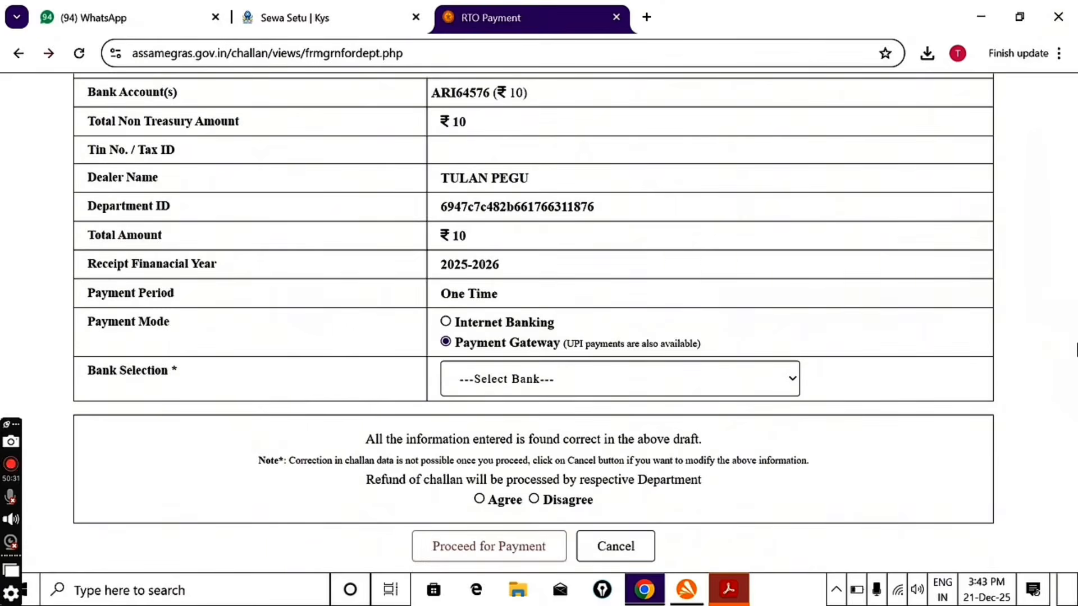
{"action": "left_click", "coordinate": [578, 388]}
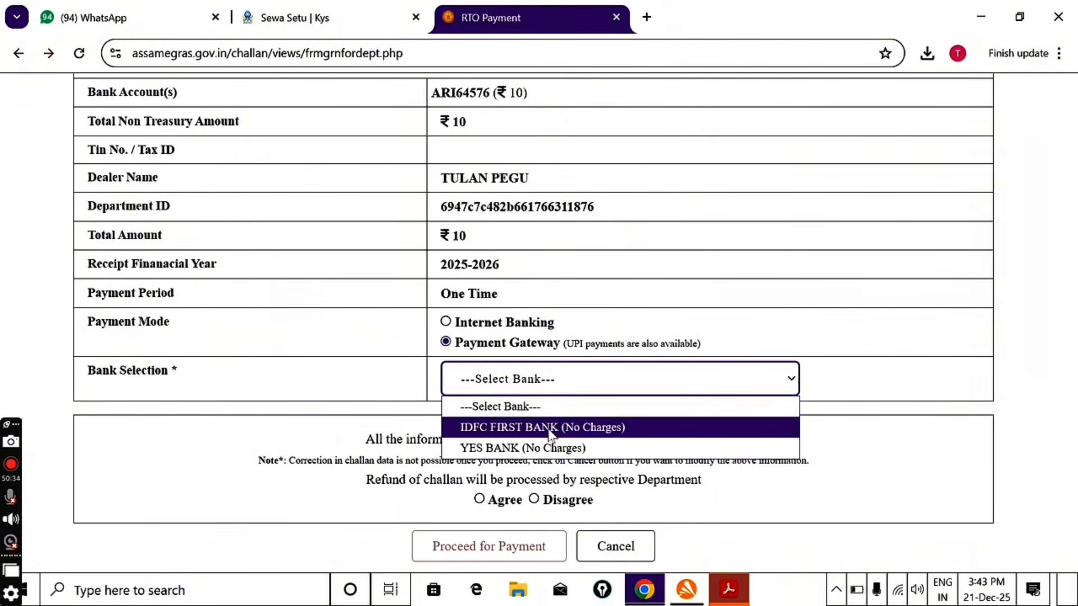
{"action": "left_click", "coordinate": [546, 445]}
{"action": "left_click", "coordinate": [479, 500]}
{"action": "left_click", "coordinate": [496, 552]}
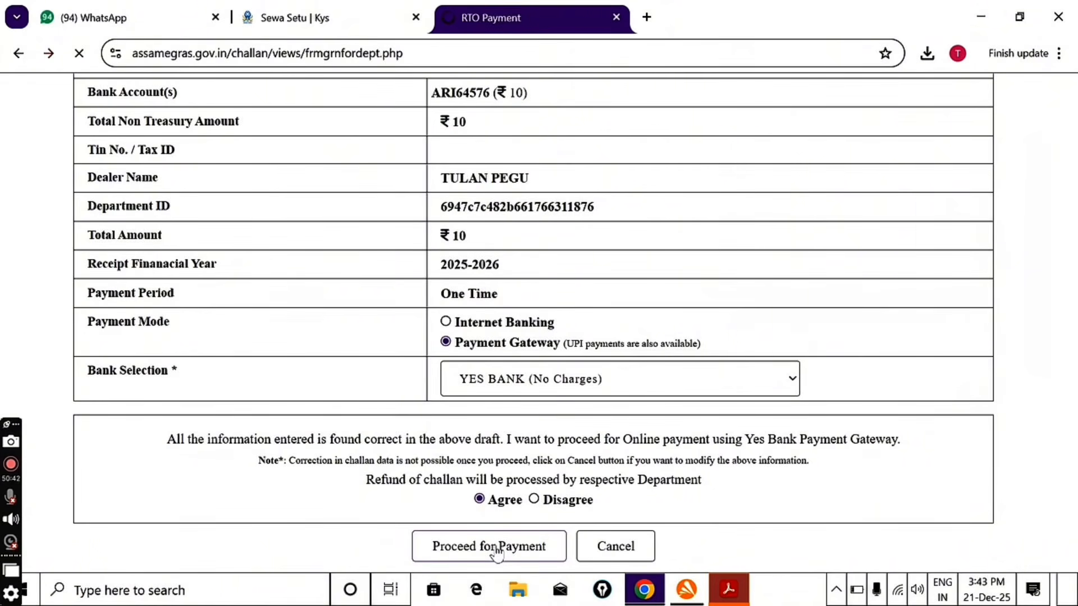
{"action": "key", "text": "Return"}
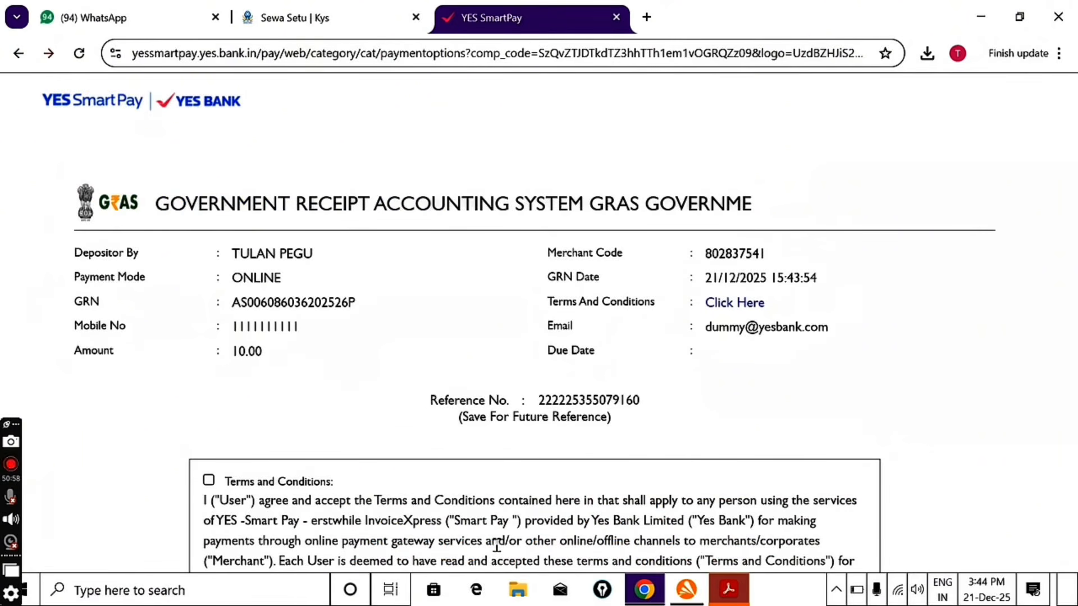
Step: Accept YES SmartPay's terms and conditions and pay the ₹10 via Payment Gateway
{"action": "left_click", "coordinate": [209, 482]}
{"action": "scroll", "coordinate": [590, 181], "scroll_direction": "down", "scroll_amount": 8}
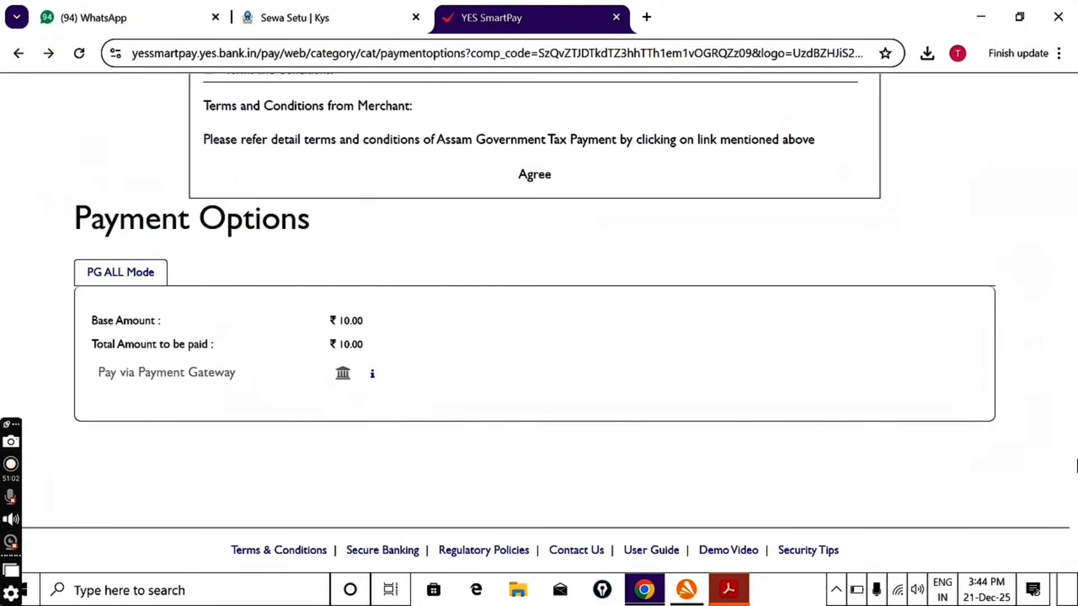
{"action": "left_click", "coordinate": [544, 178]}
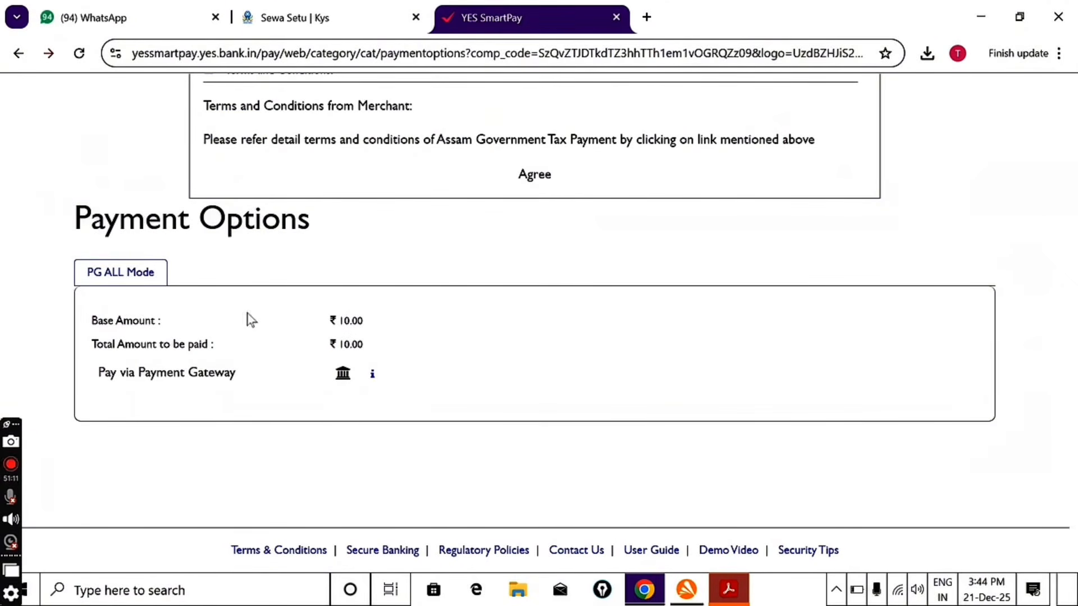
{"action": "left_click", "coordinate": [207, 378]}
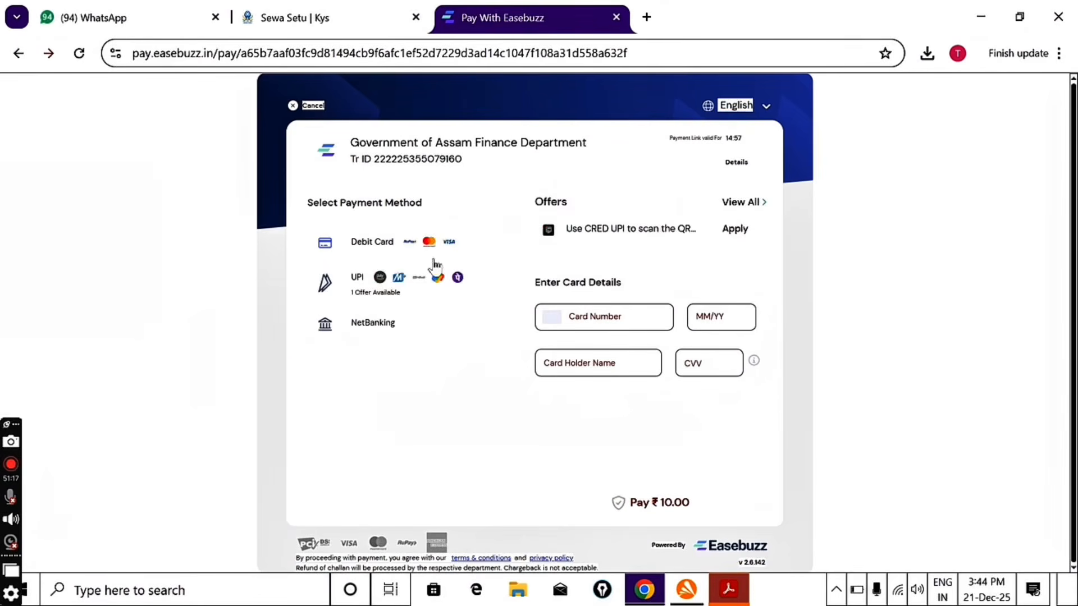
Step: Choose UPI in Easebuzz and display the QR code to pay the ₹10
{"action": "left_click", "coordinate": [380, 283]}
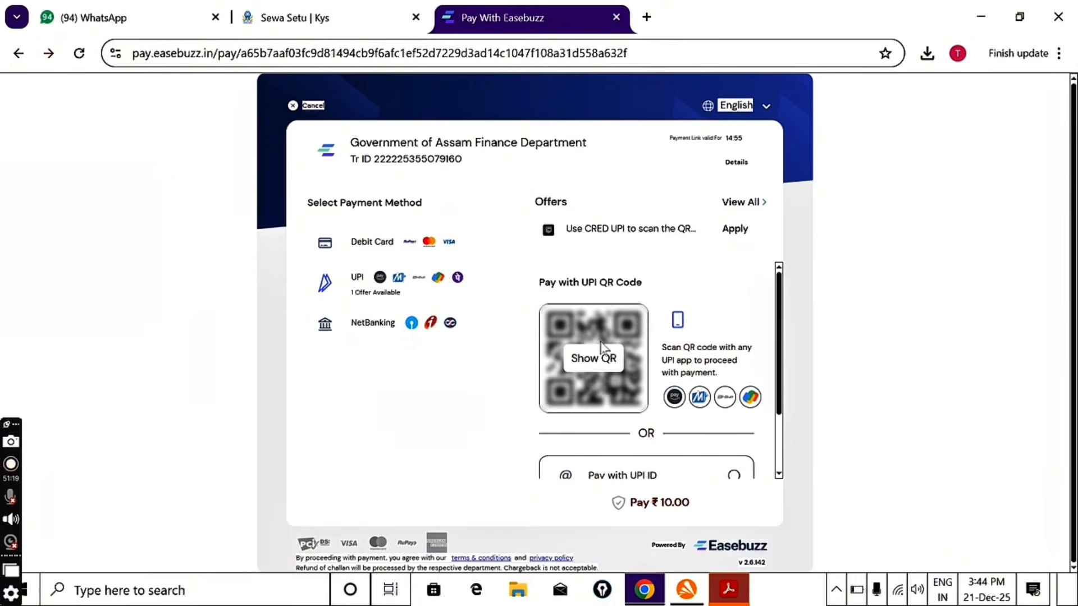
{"action": "left_click", "coordinate": [593, 359]}
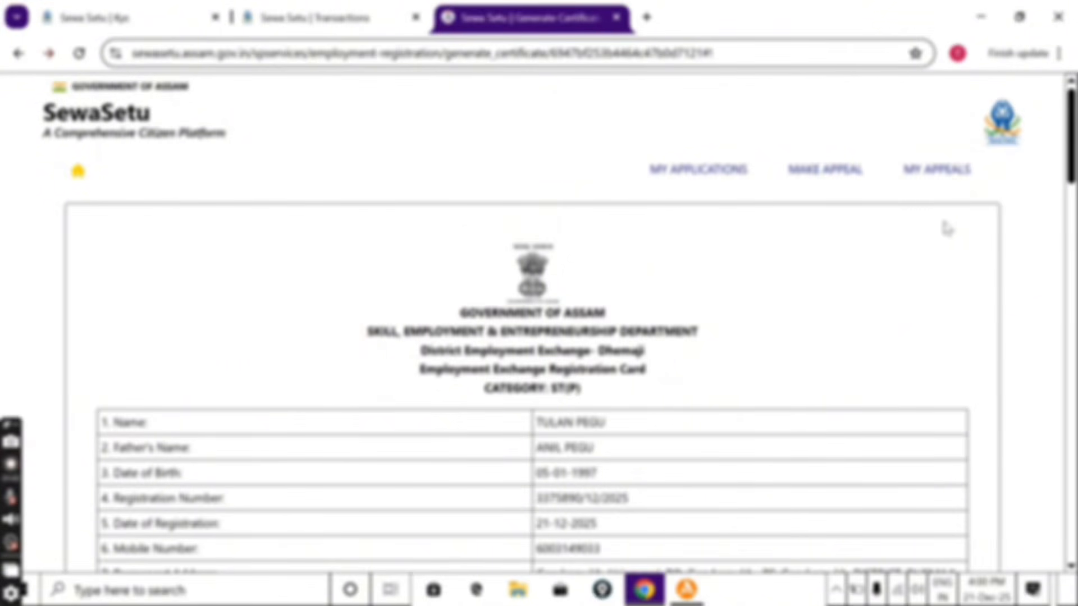
Step: Scroll through the registration card and English and Assamese acknowledgements showing ₹10 paid on 21-12-2025
{"action": "scroll", "coordinate": [539, 323], "scroll_direction": "down", "scroll_amount": 4}
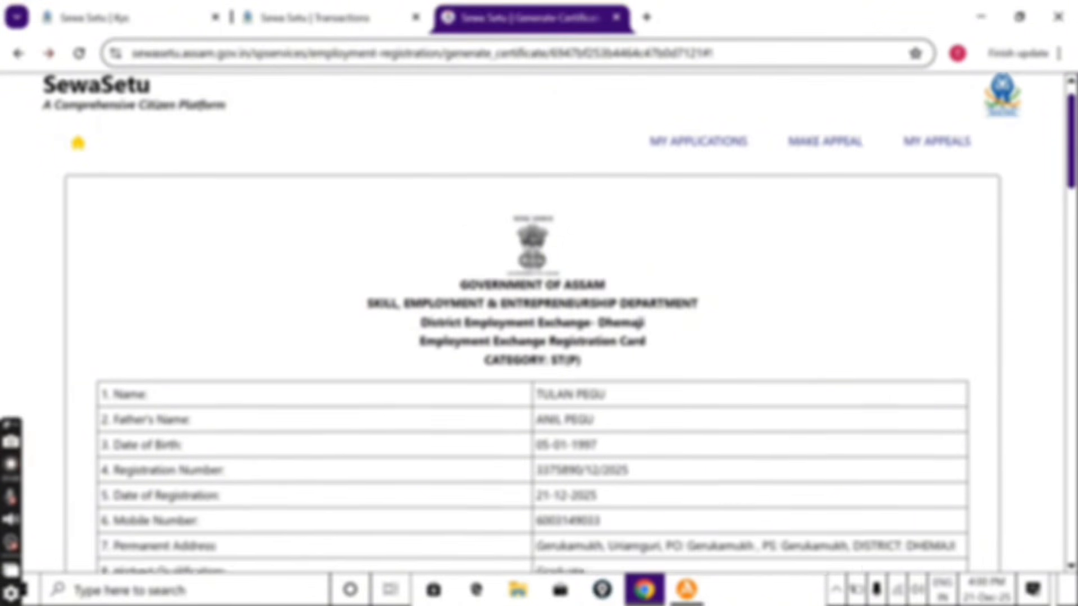
{"action": "scroll", "coordinate": [539, 323], "scroll_direction": "down", "scroll_amount": 4}
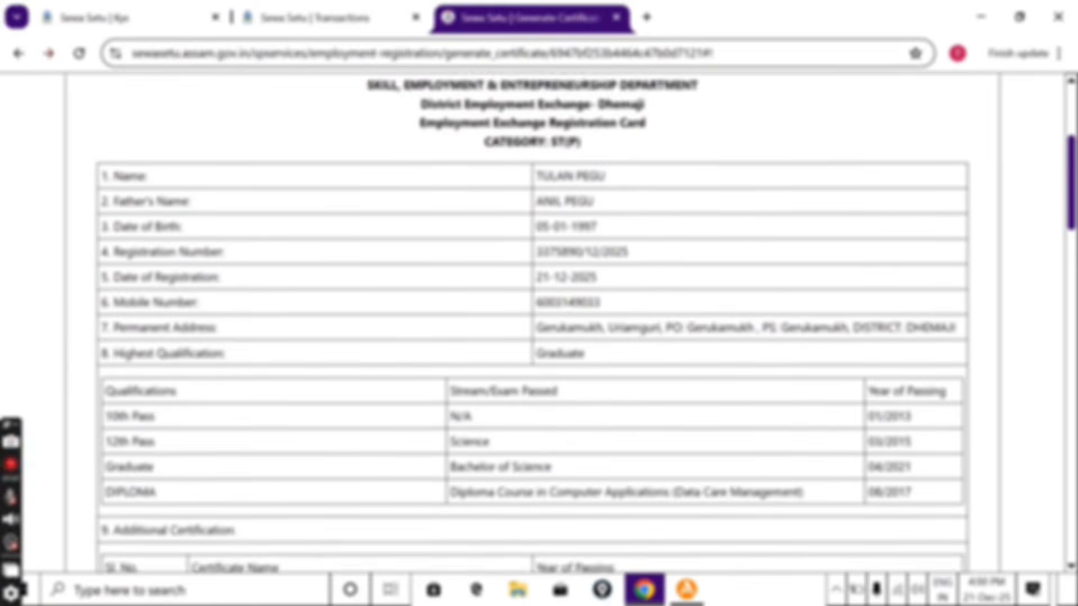
{"action": "scroll", "coordinate": [539, 323], "scroll_direction": "down", "scroll_amount": 4}
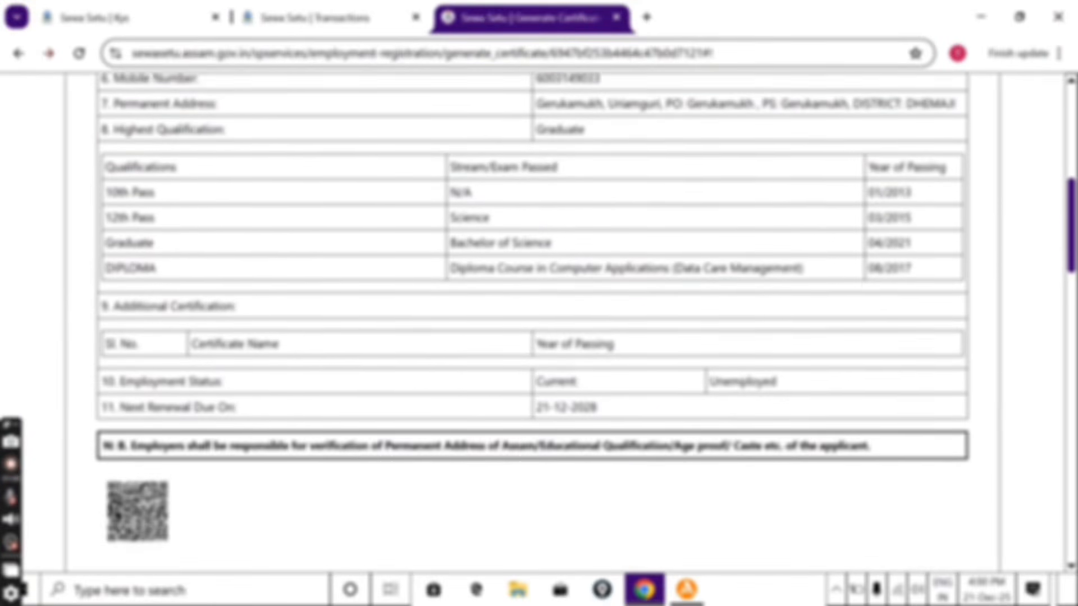
{"action": "scroll", "coordinate": [539, 323], "scroll_direction": "down", "scroll_amount": 6}
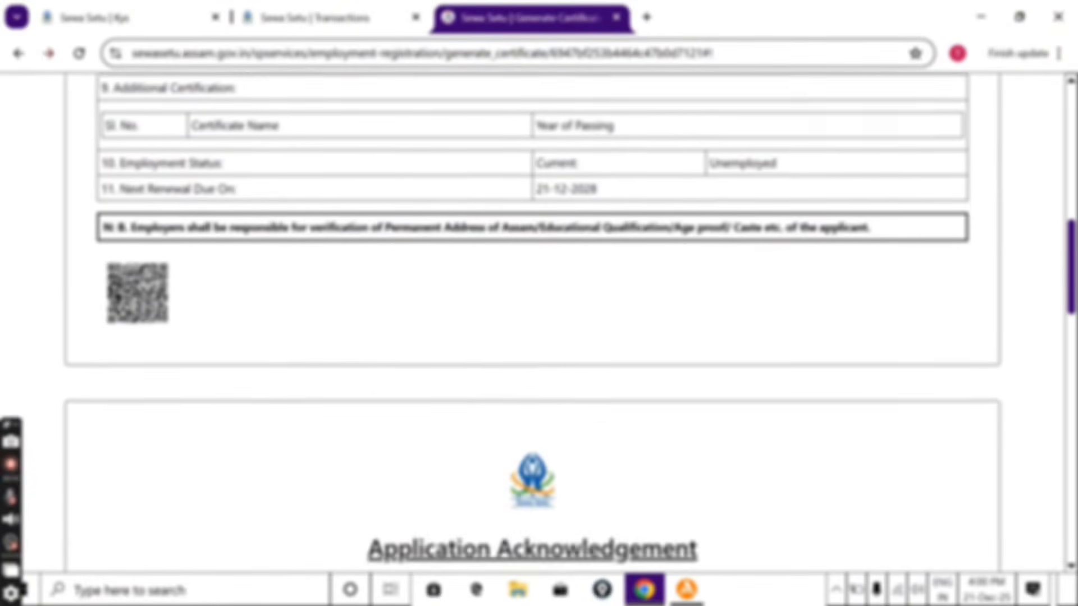
{"action": "scroll", "coordinate": [539, 323], "scroll_direction": "down", "scroll_amount": 3}
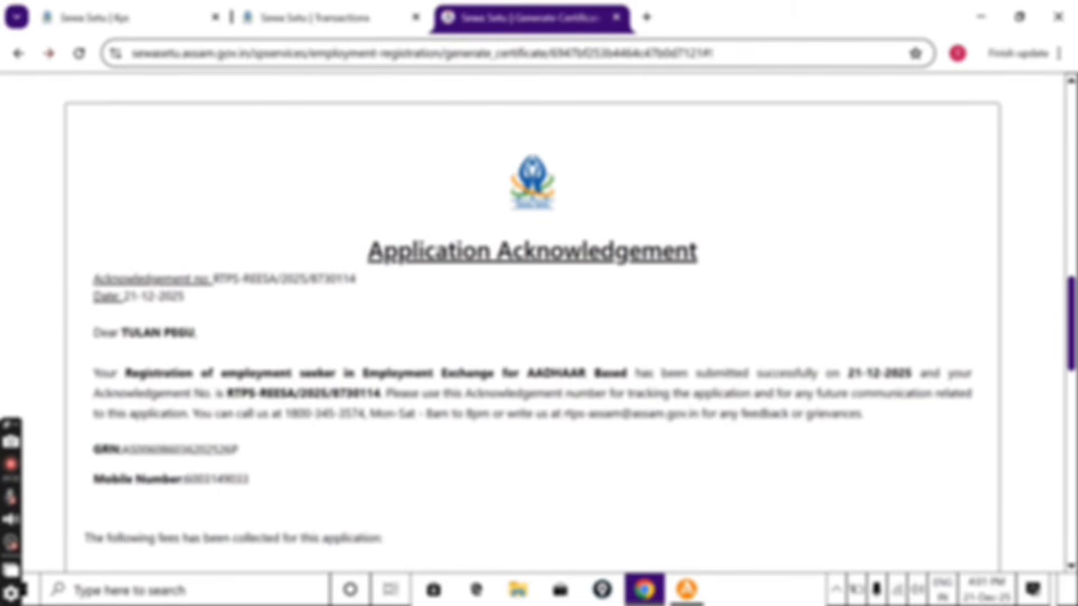
{"action": "scroll", "coordinate": [539, 323], "scroll_direction": "down", "scroll_amount": 6}
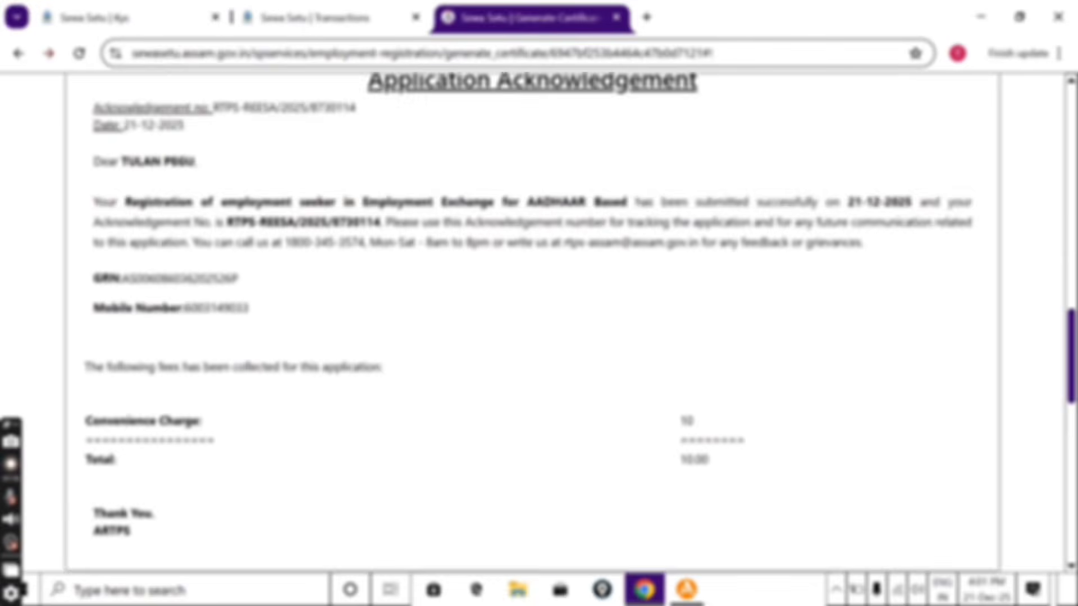
{"action": "scroll", "coordinate": [538, 324], "scroll_direction": "down", "scroll_amount": 6}
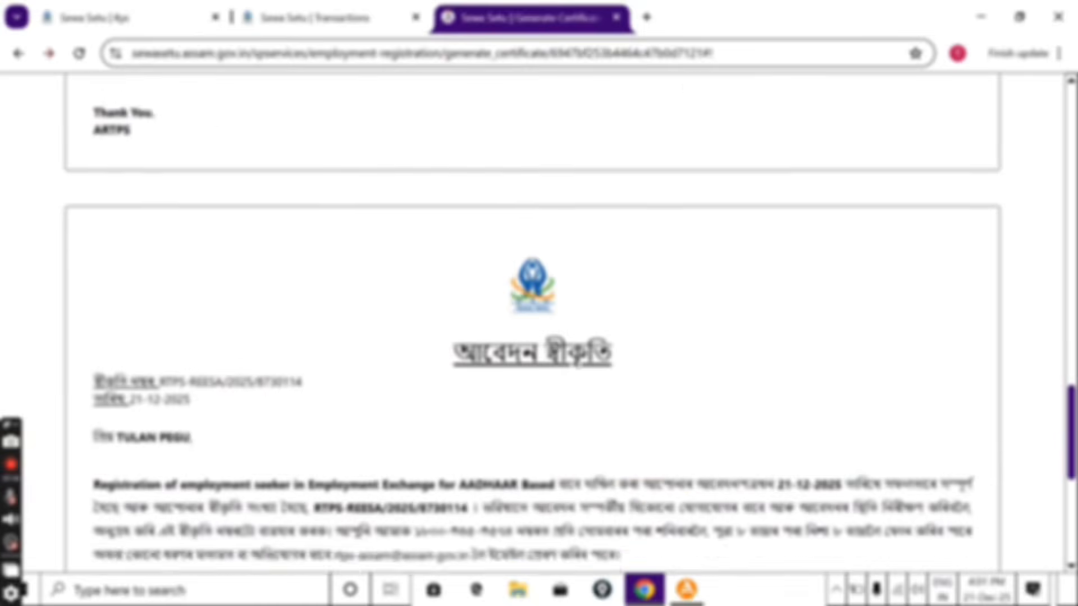
{"action": "scroll", "coordinate": [539, 324], "scroll_direction": "down", "scroll_amount": 3}
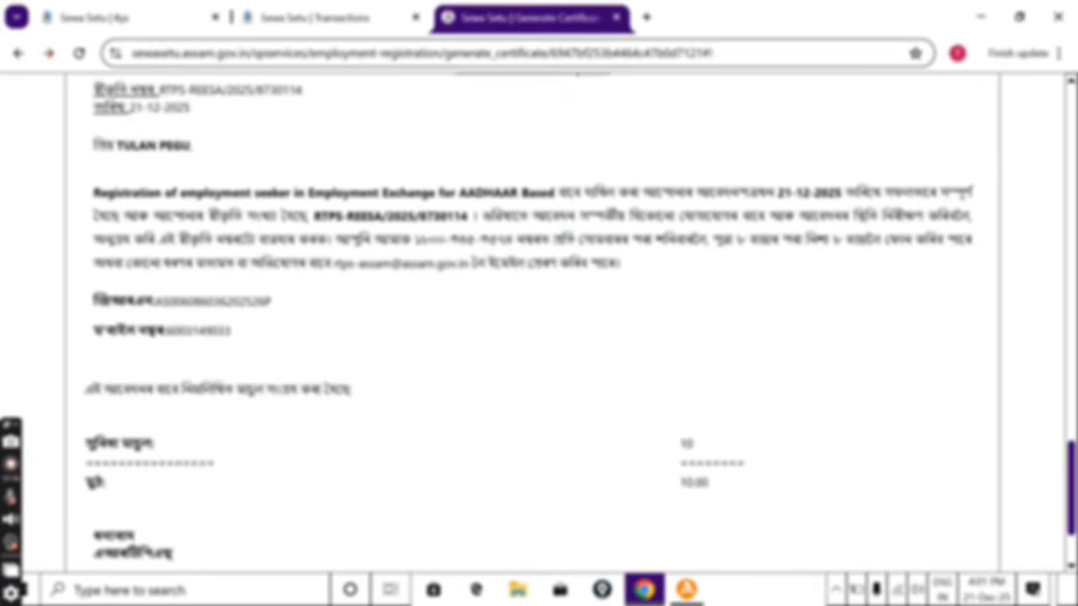
{"action": "scroll", "coordinate": [539, 323], "scroll_direction": "up", "scroll_amount": 12}
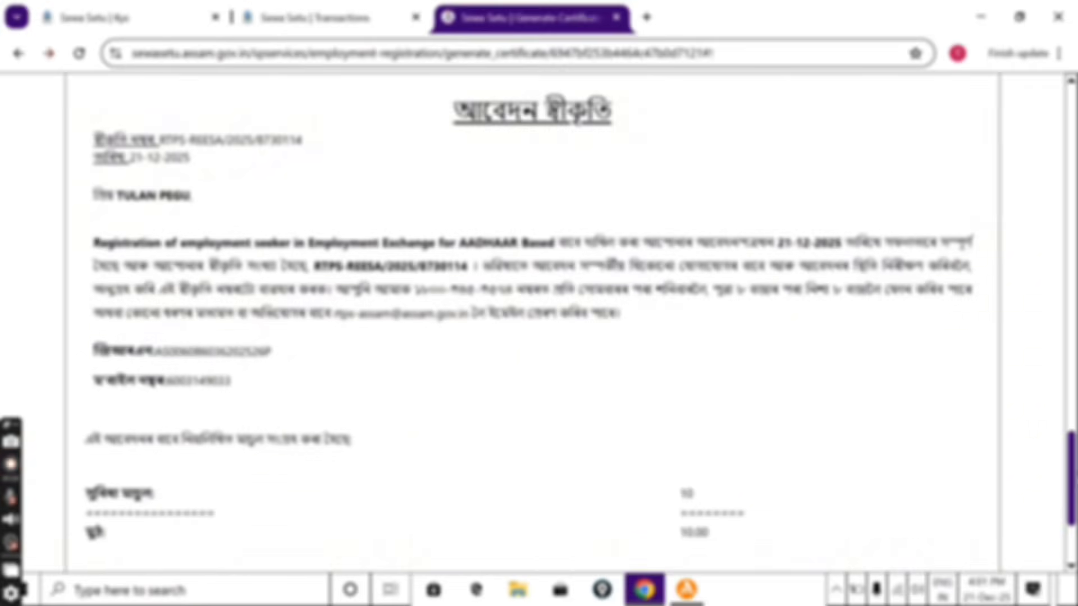
{"action": "scroll", "coordinate": [539, 323], "scroll_direction": "up", "scroll_amount": 1}
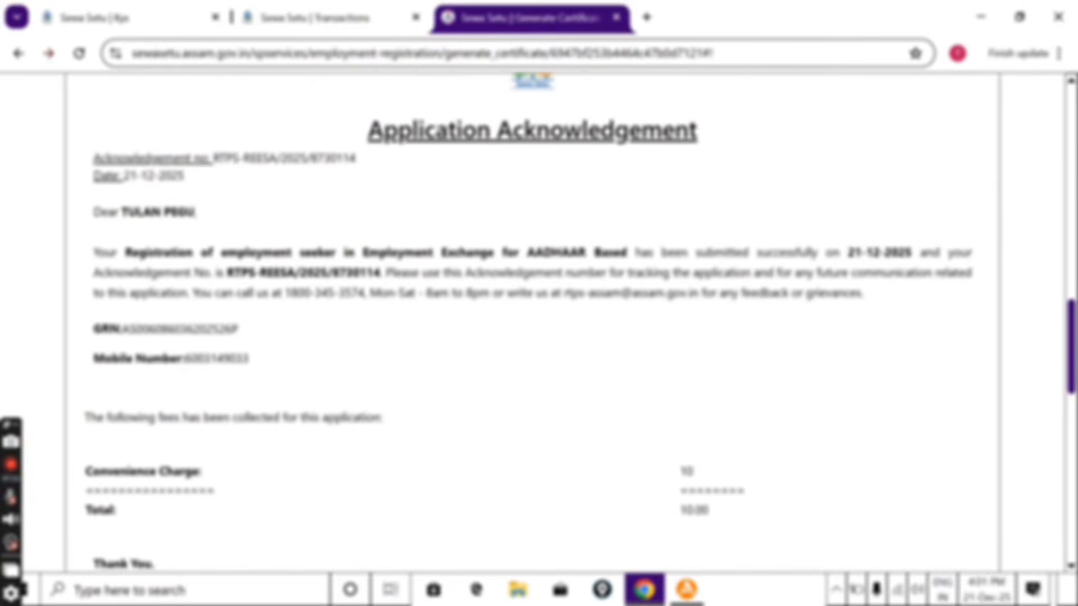
{"action": "scroll", "coordinate": [539, 324], "scroll_direction": "up", "scroll_amount": 6}
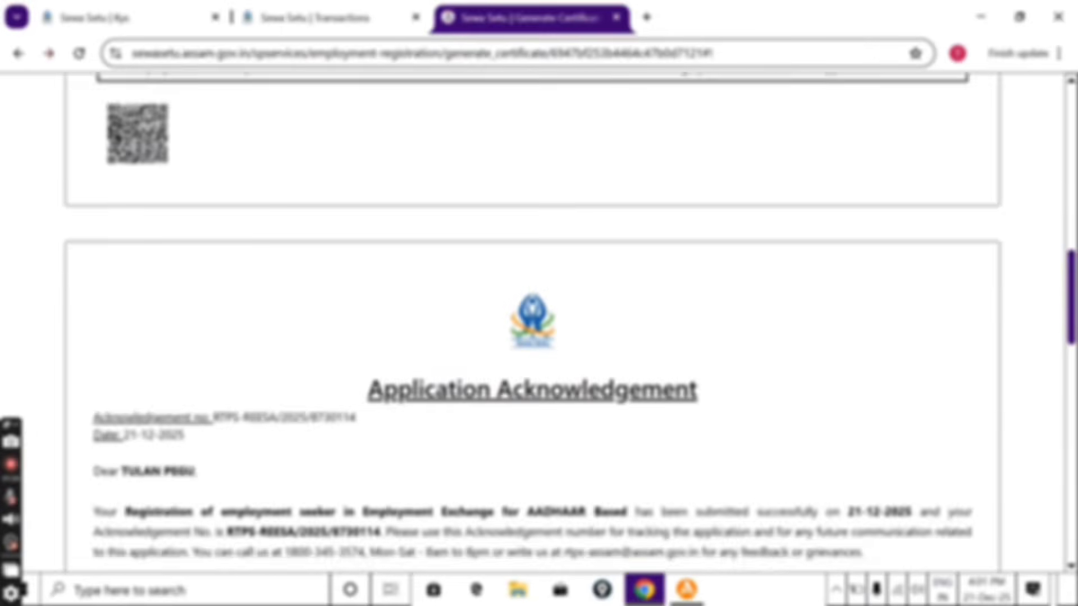